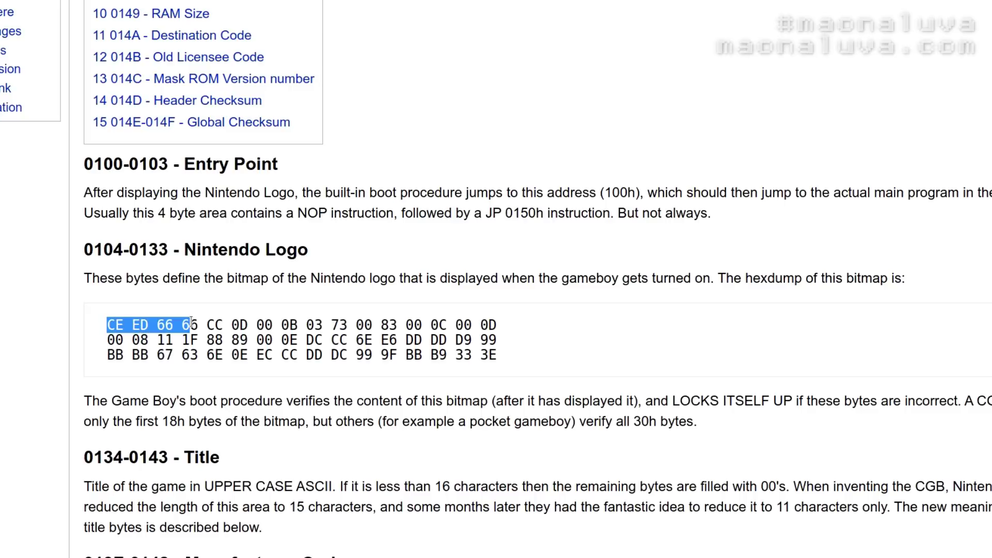
{"action": "left_click", "coordinate": [131, 322]}
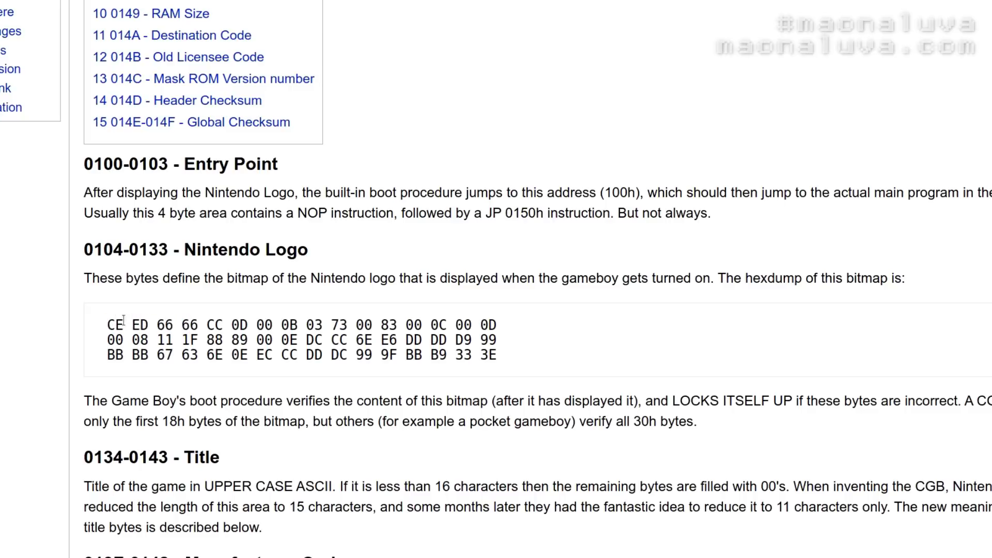
{"action": "left_click_drag", "start_coordinate": [108, 324], "coordinate": [118, 324]}
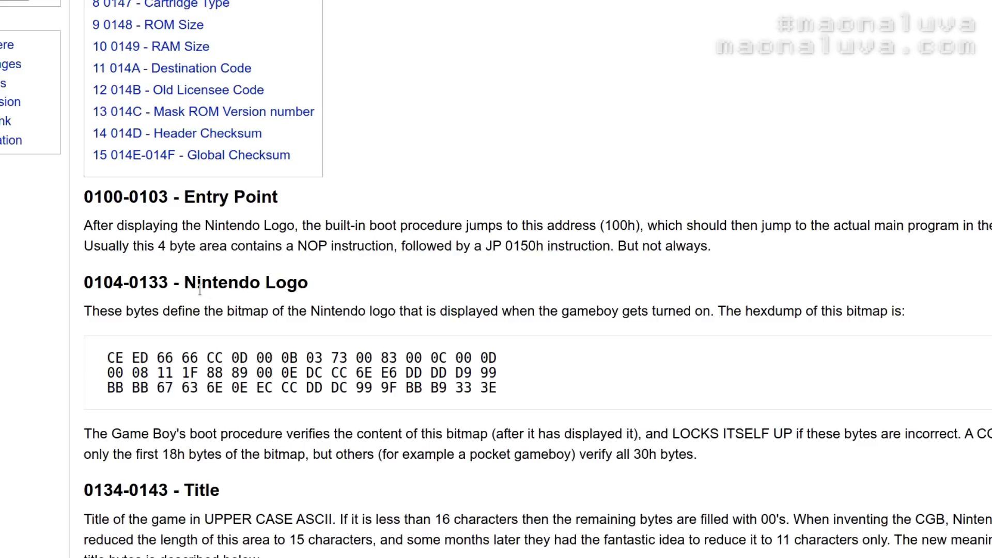
{"action": "scroll", "coordinate": [408, 288], "scroll_direction": "down", "scroll_amount": 2}
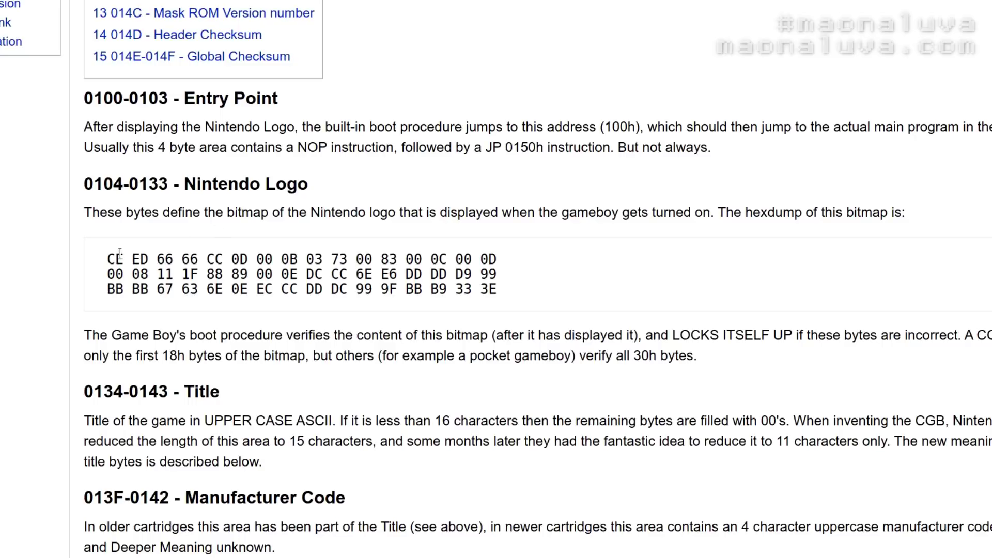
{"action": "left_click_drag", "start_coordinate": [108, 258], "coordinate": [499, 267]}
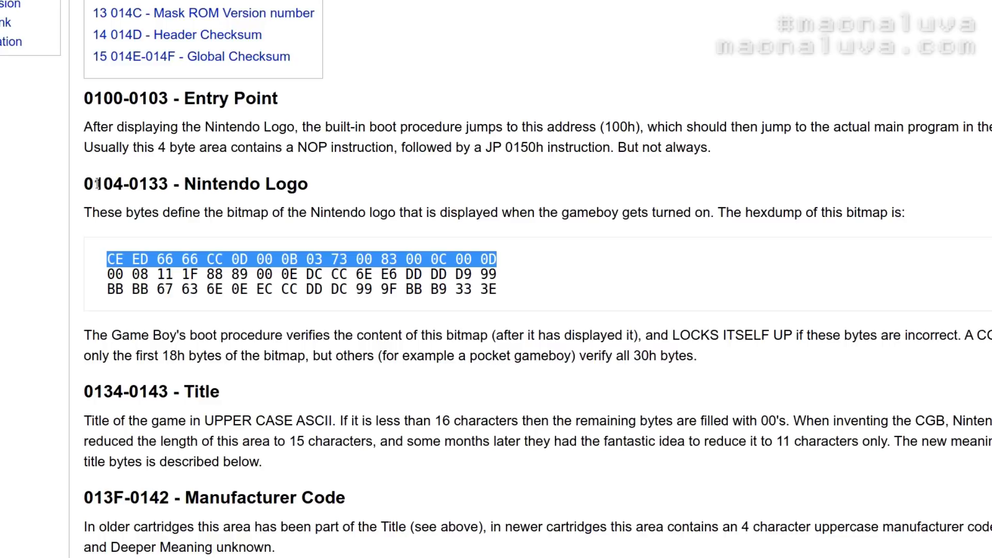
- Copy the Nintendo Logo start address 0104 from the cartridge header page and go to that hex offset in the ROM in wxHexEditor
{"action": "left_click_drag", "start_coordinate": [86, 184], "coordinate": [121, 186]}
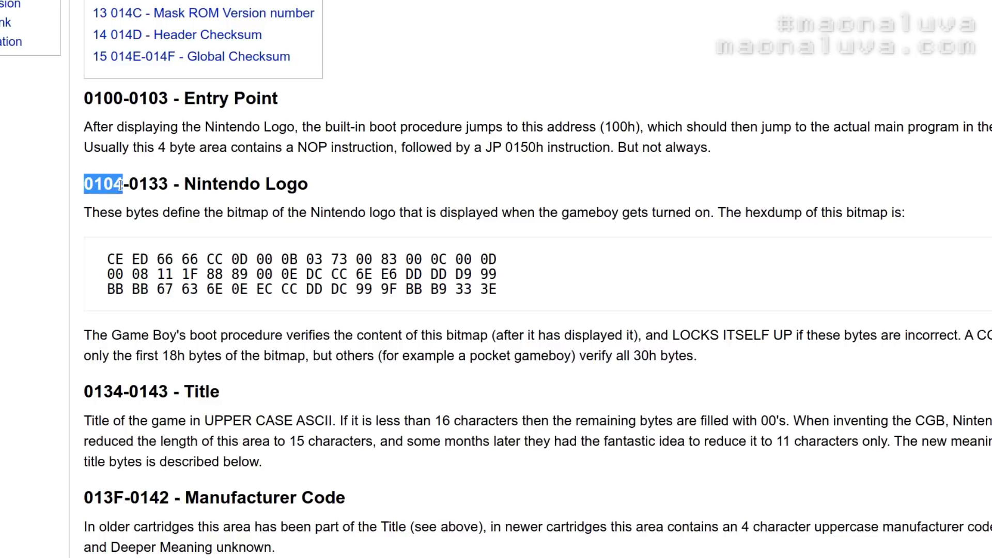
{"action": "left_click", "coordinate": [155, 184]}
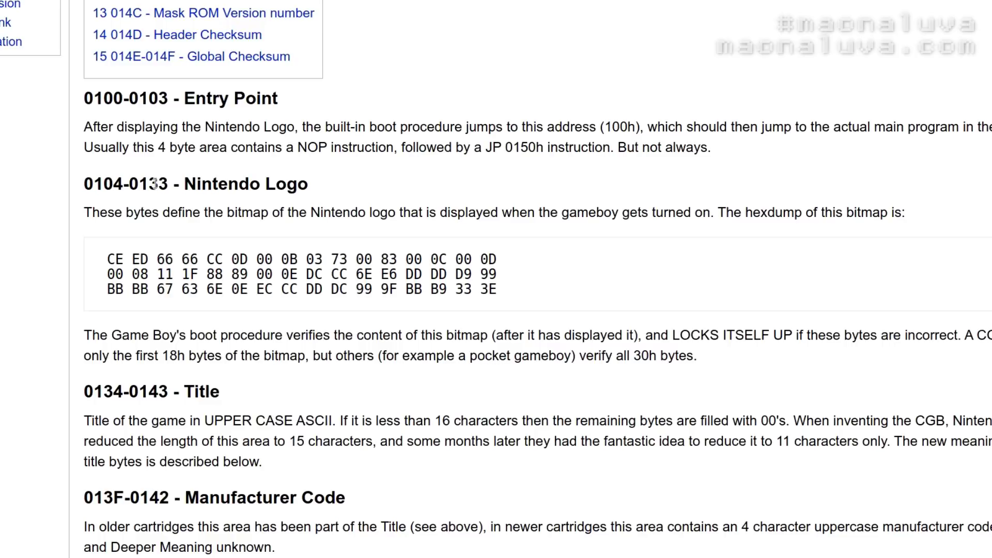
{"action": "left_click_drag", "start_coordinate": [86, 184], "coordinate": [126, 184]}
{"action": "right_click", "coordinate": [129, 186]}
{"action": "left_click", "coordinate": [142, 194]}
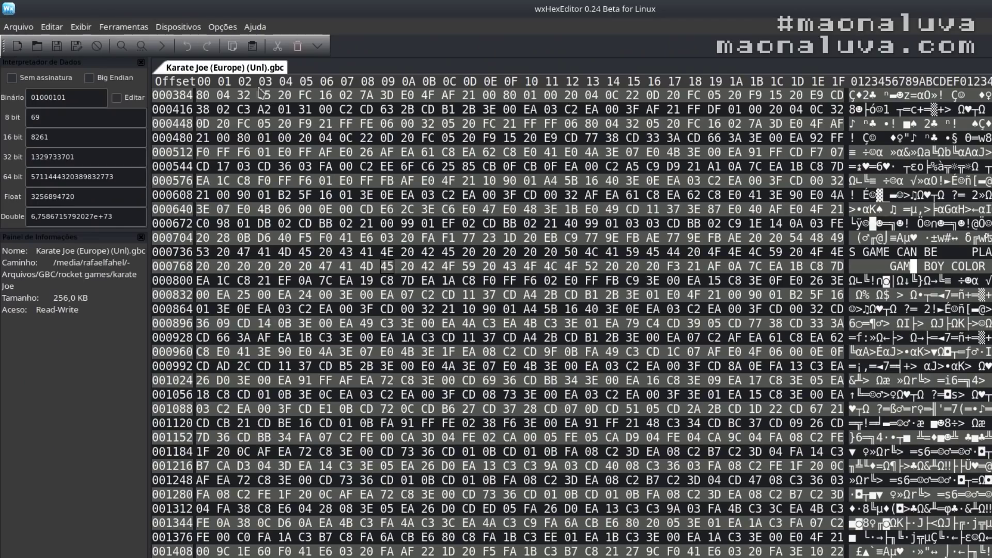
{"action": "left_click", "coordinate": [162, 48]}
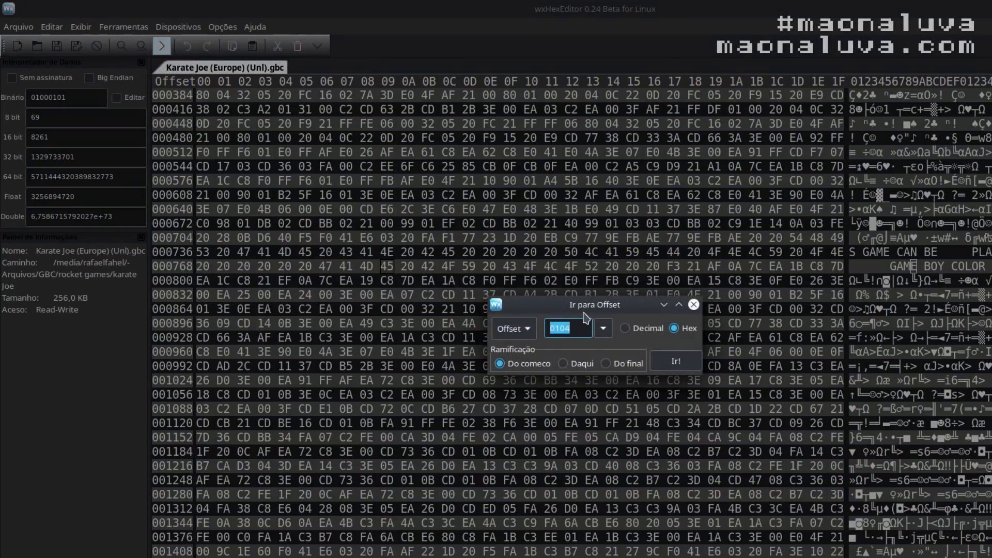
{"action": "left_click", "coordinate": [581, 327]}
{"action": "left_click", "coordinate": [676, 361]}
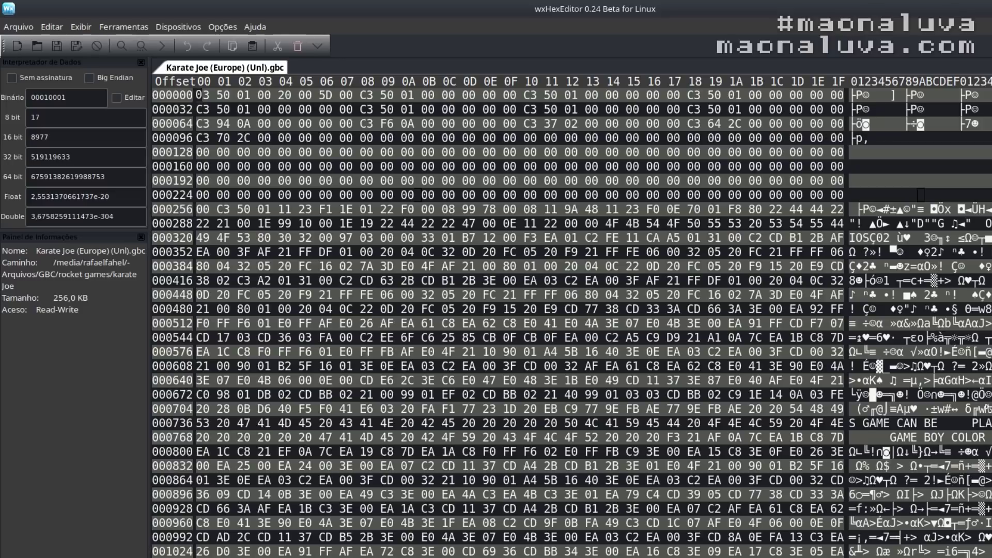
- Copy the first row of the Nintendo Logo hexdump from the browser and paste it over the ROM bytes at hex offset 0104
{"action": "key", "text": "alt+Tab"}
{"action": "left_click_drag", "start_coordinate": [200, 308], "coordinate": [594, 317]}
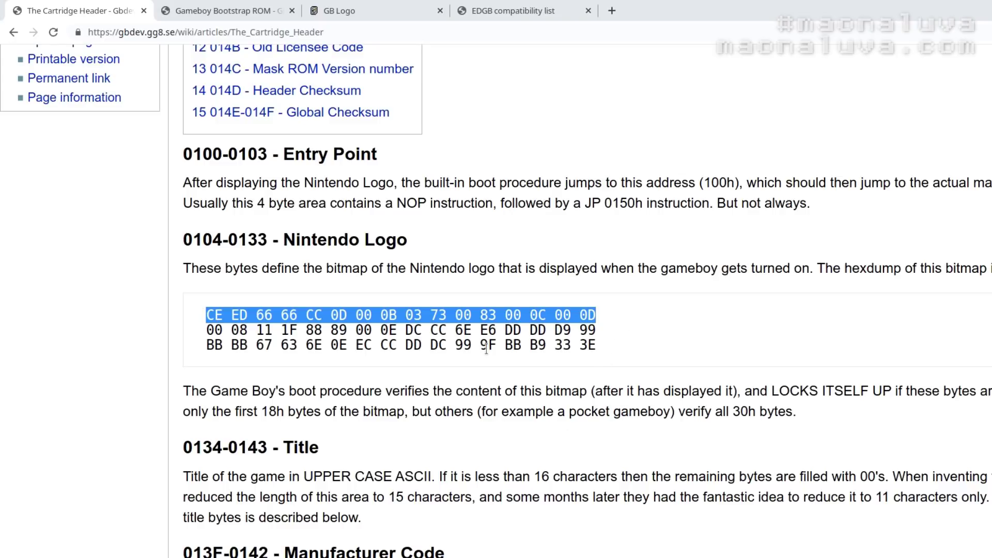
{"action": "right_click", "coordinate": [494, 313]}
{"action": "left_click", "coordinate": [516, 324]}
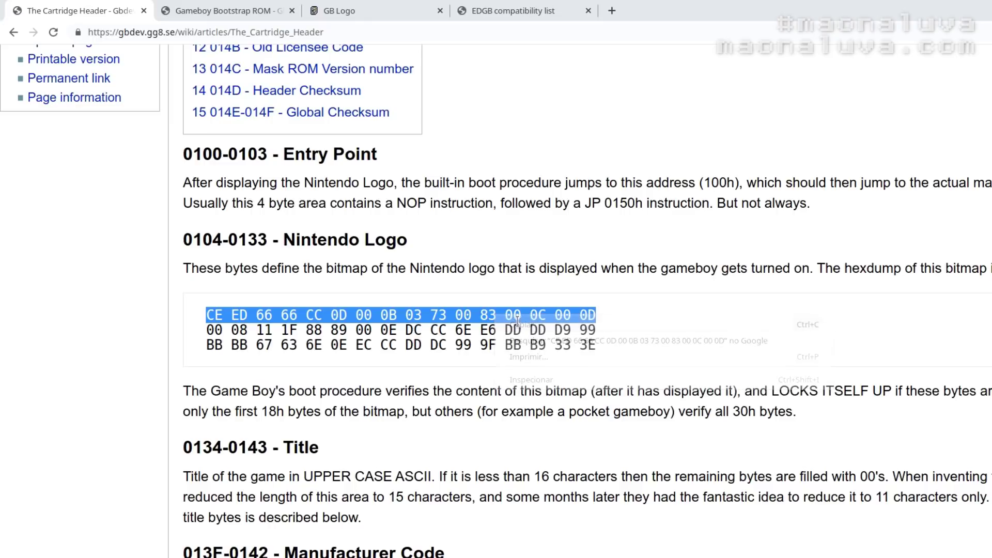
{"action": "key", "text": "alt+Tab"}
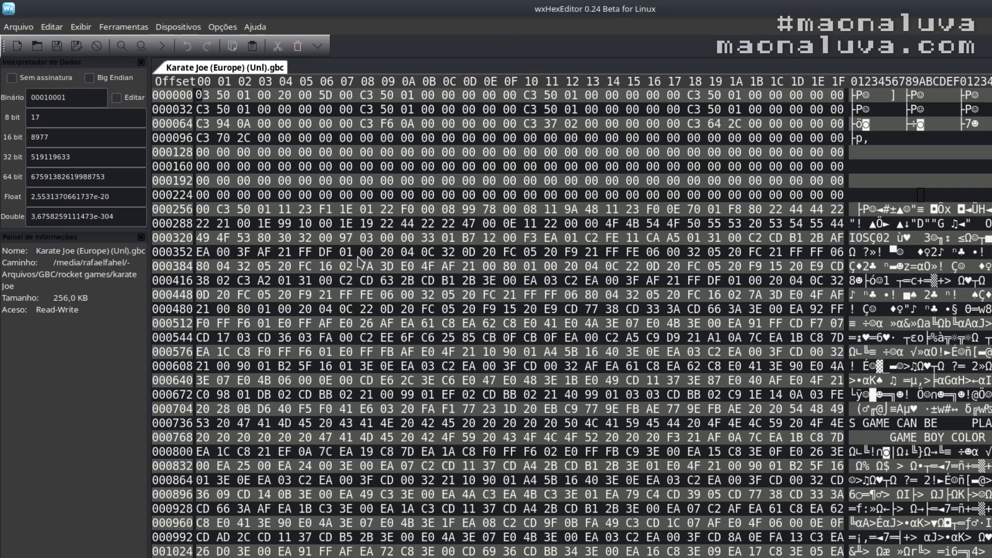
{"action": "right_click", "coordinate": [281, 212]}
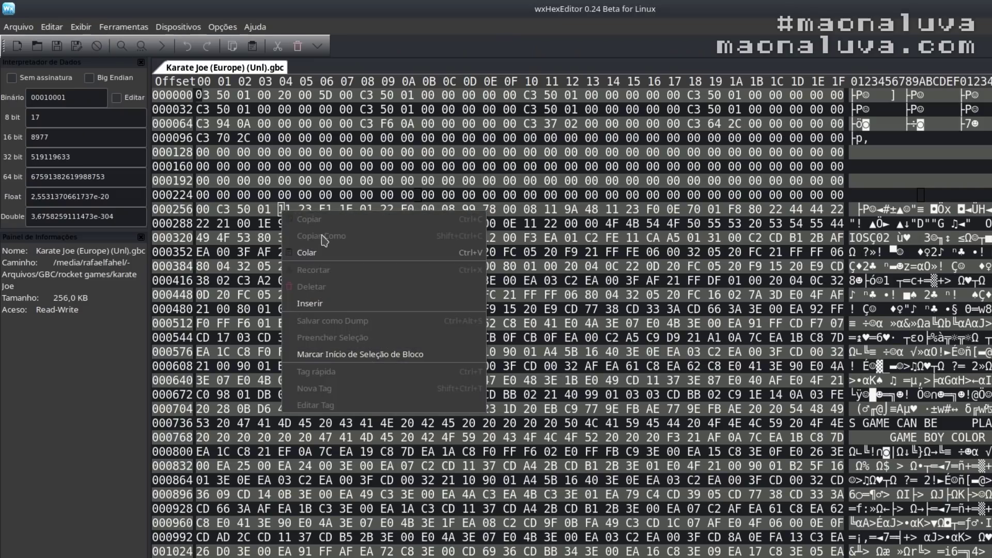
{"action": "left_click", "coordinate": [329, 255]}
- Copy the second row of the logo hexdump, starting 00 08 11 1F, and paste it into the ROM at hex offset 0114
{"action": "key", "text": "alt+Tab"}
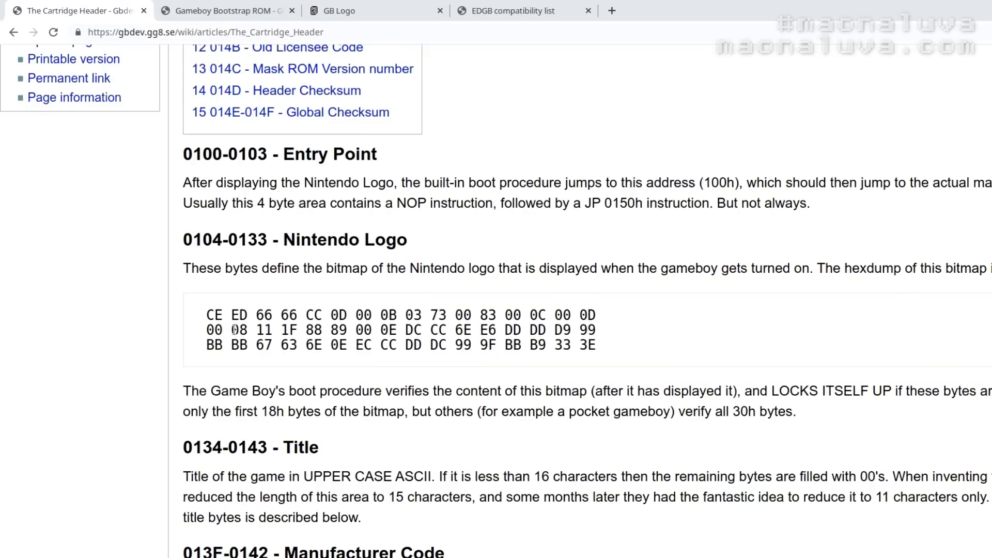
{"action": "left_click_drag", "start_coordinate": [208, 330], "coordinate": [601, 330]}
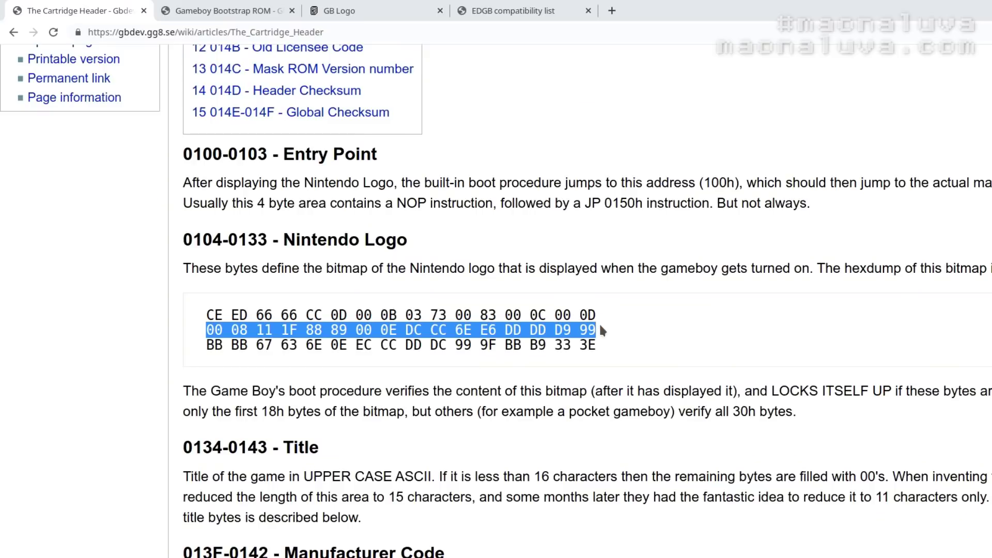
{"action": "right_click", "coordinate": [584, 330]}
{"action": "left_click", "coordinate": [607, 333]}
{"action": "key", "text": "alt+Tab"}
{"action": "right_click", "coordinate": [609, 209]}
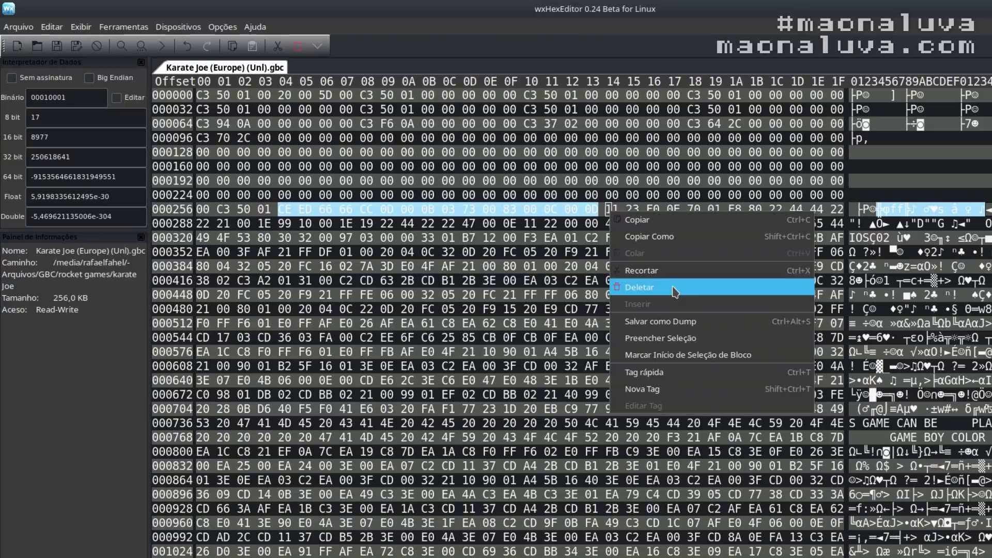
{"action": "left_click", "coordinate": [609, 209]}
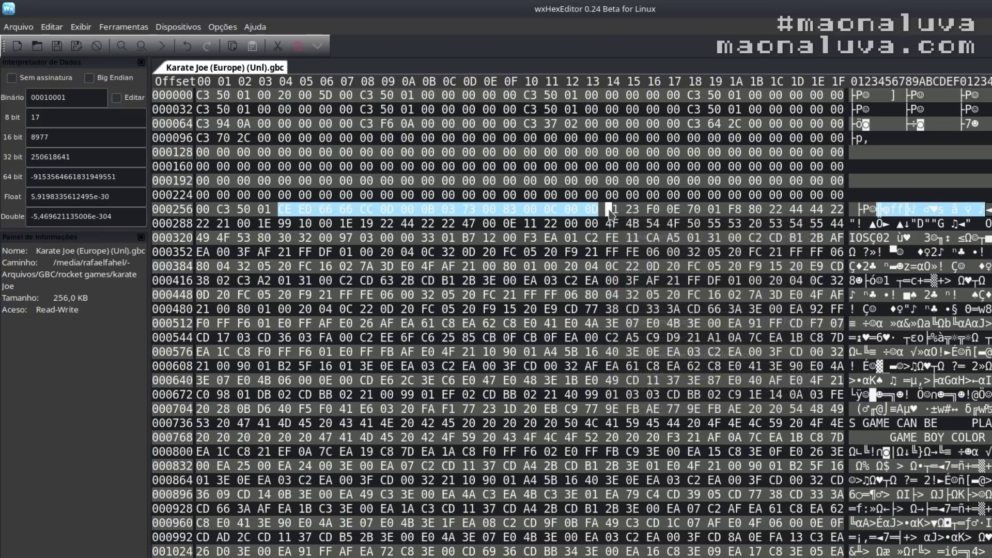
{"action": "left_click", "coordinate": [610, 214]}
{"action": "right_click", "coordinate": [610, 211]}
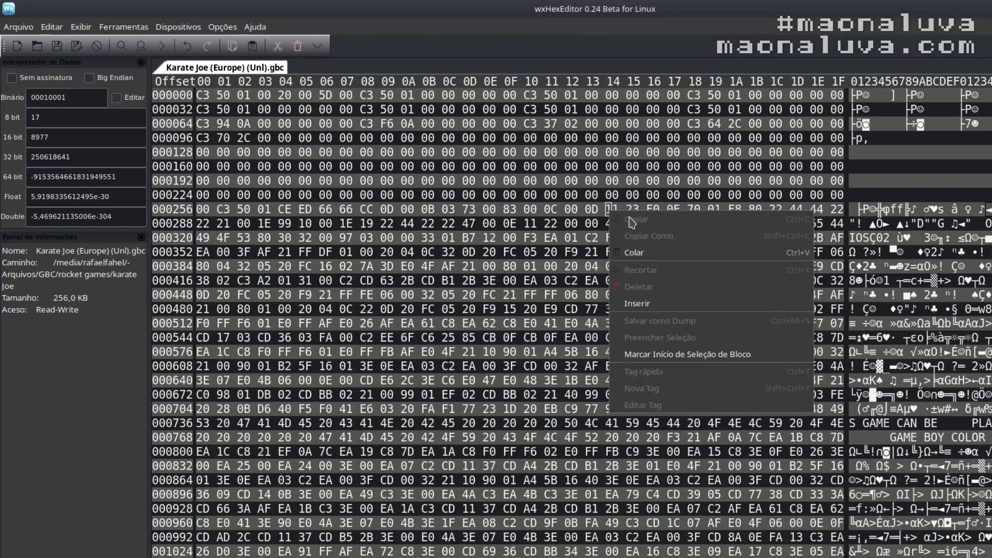
{"action": "left_click", "coordinate": [655, 254]}
- Copy the third row of the logo hexdump, starting BB BB 67 63, and paste it into the ROM at hex offset 0124
{"action": "key", "text": "alt+Tab"}
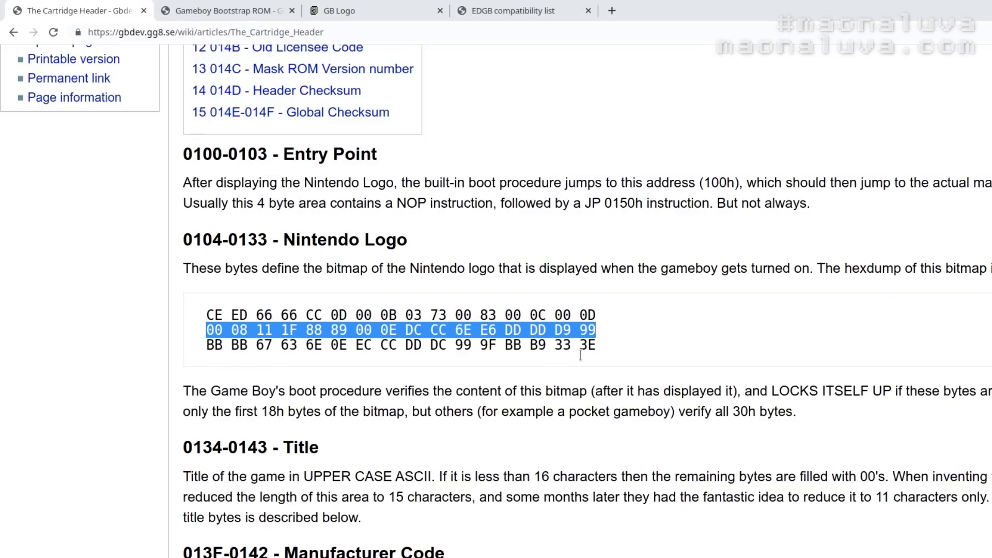
{"action": "left_click_drag", "start_coordinate": [597, 342], "coordinate": [206, 344]}
{"action": "key", "text": "alt+Tab"}
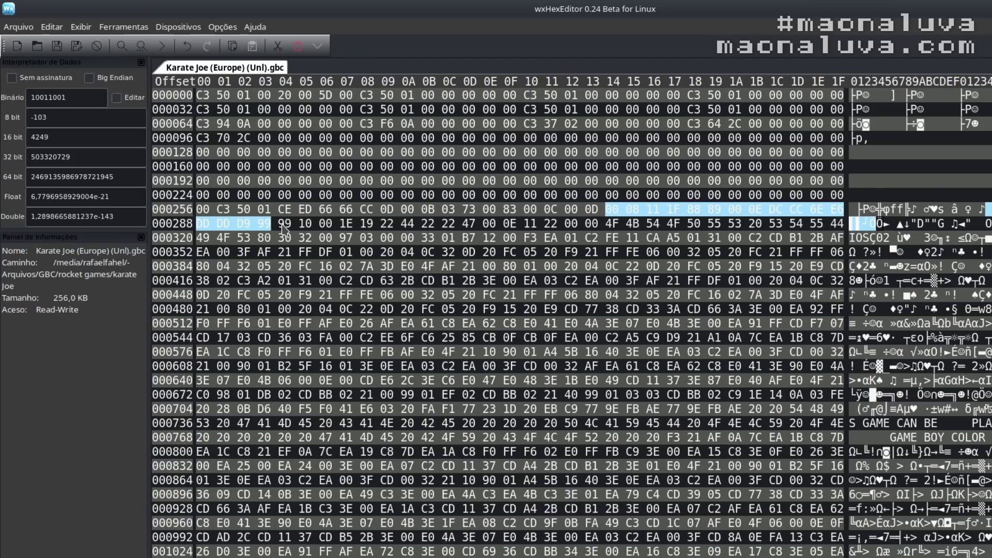
{"action": "left_click", "coordinate": [284, 225]}
{"action": "right_click", "coordinate": [283, 225]}
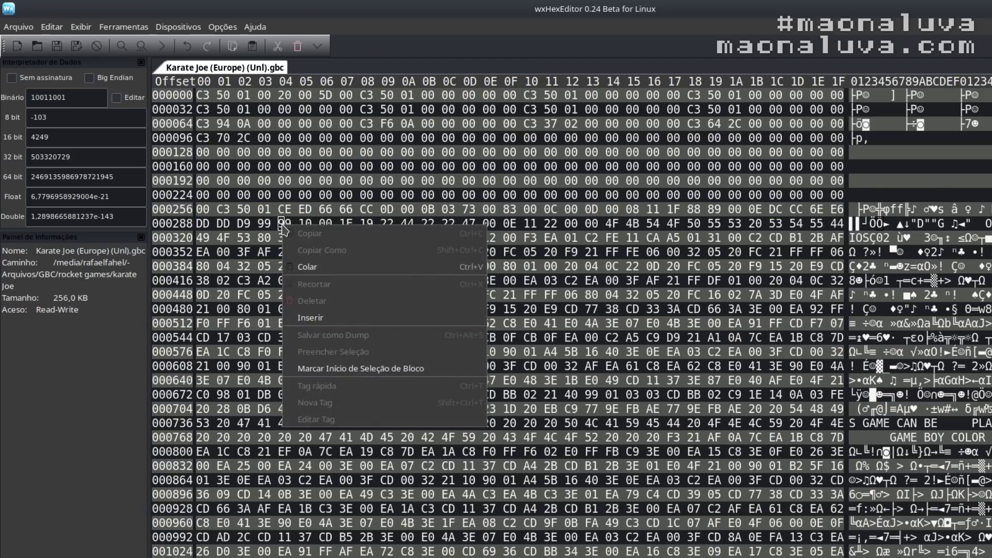
{"action": "left_click", "coordinate": [320, 267]}
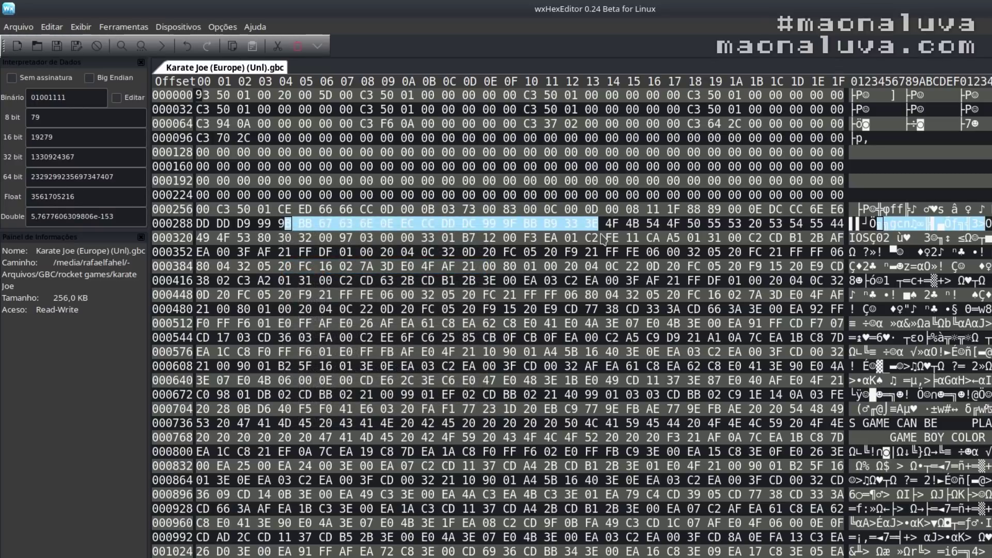
- Save the patched ROM, close the hex editor and run Karate Joe (Europe) (Unl).gbc in mGBA from the karate Joe folder
{"action": "left_click", "coordinate": [56, 51]}
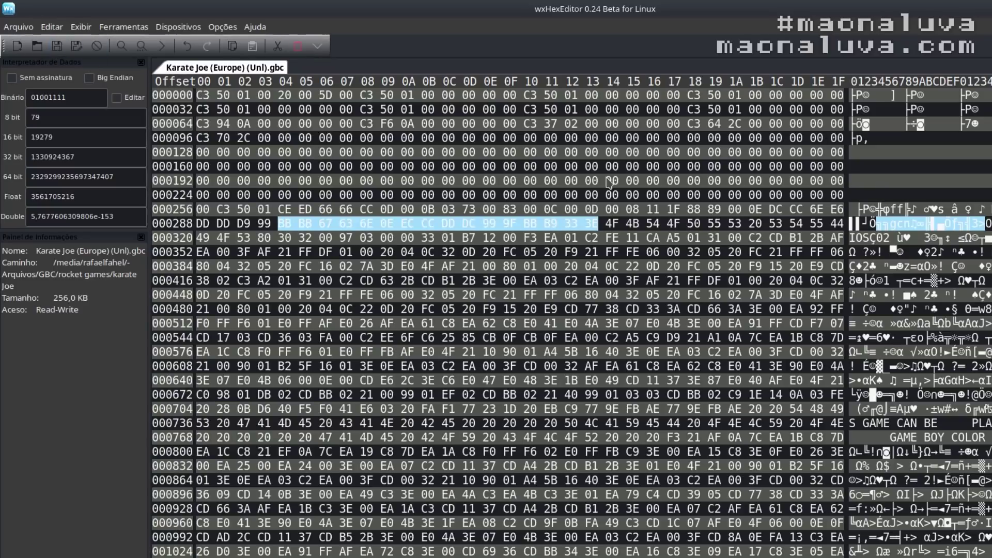
{"action": "key", "text": "alt+F4"}
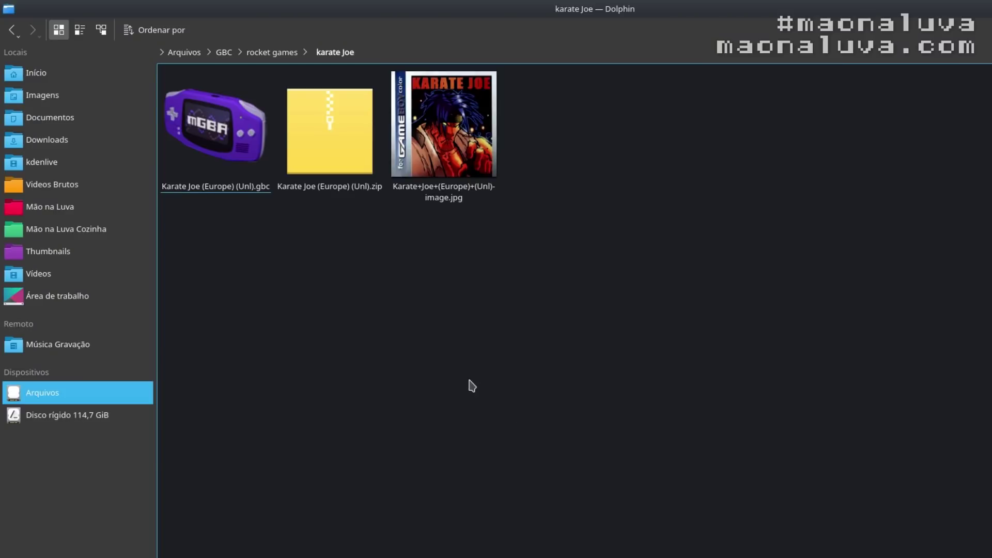
{"action": "double_click", "coordinate": [232, 132]}
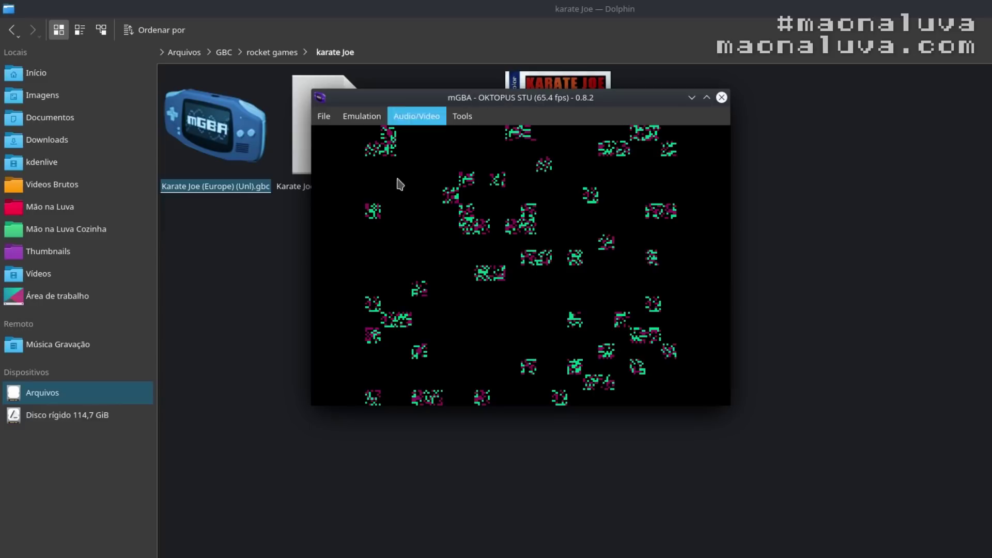
{"action": "left_click_drag", "start_coordinate": [416, 104], "coordinate": [424, 141]}
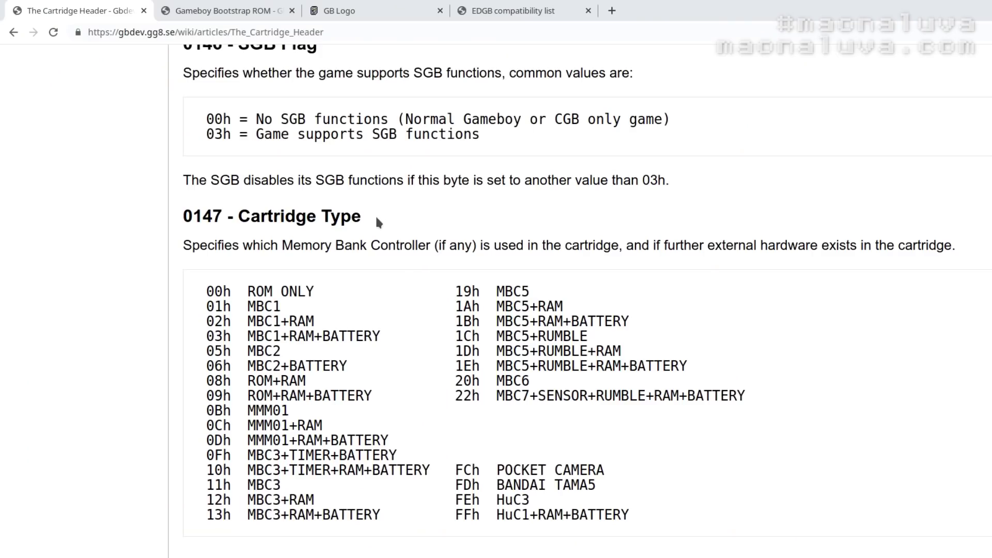
- Compare the 0147 Cartridge Type section of the header page with the cartridge type advice in the EDGB compatibility list thread
{"action": "left_click_drag", "start_coordinate": [377, 217], "coordinate": [246, 218]}
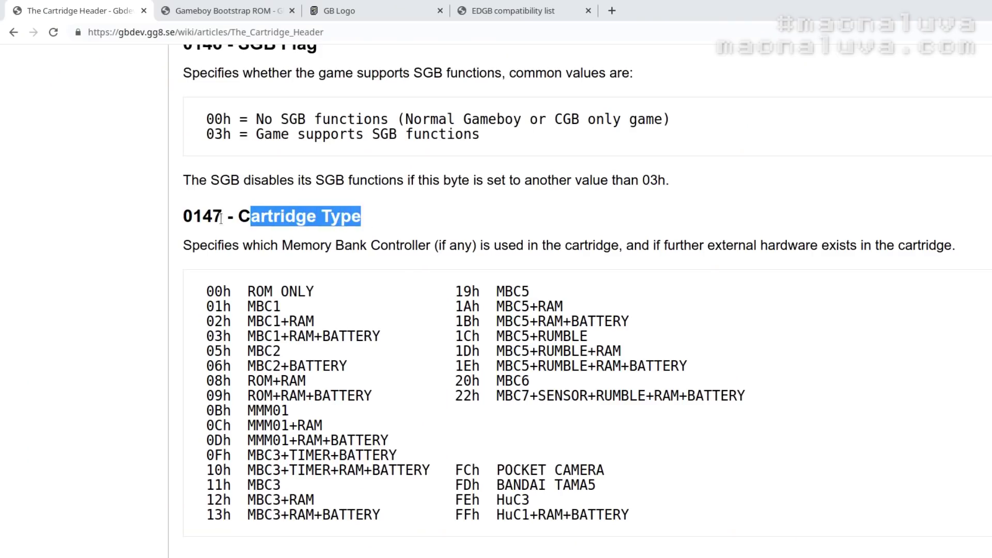
{"action": "double_click", "coordinate": [196, 215]}
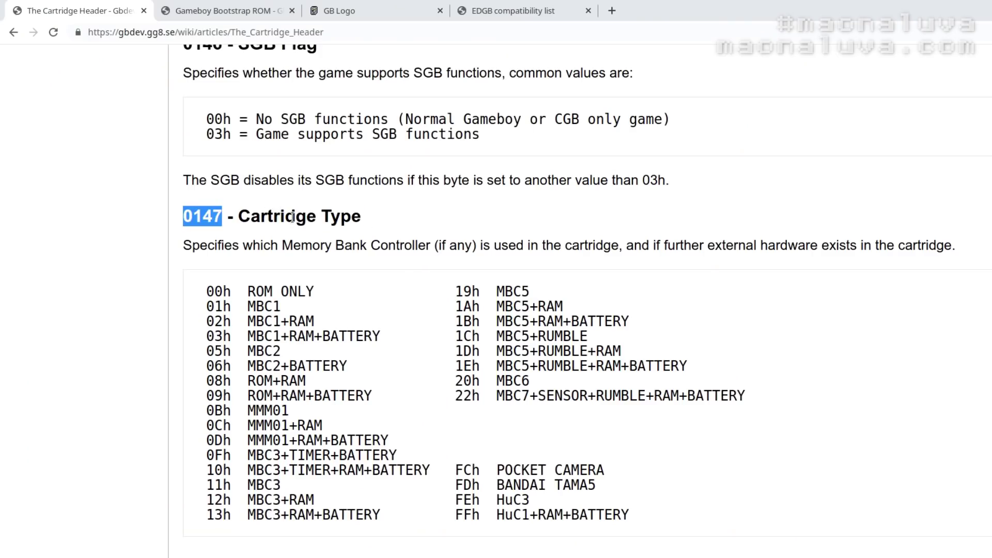
{"action": "key", "text": "ctrl+shift+Tab"}
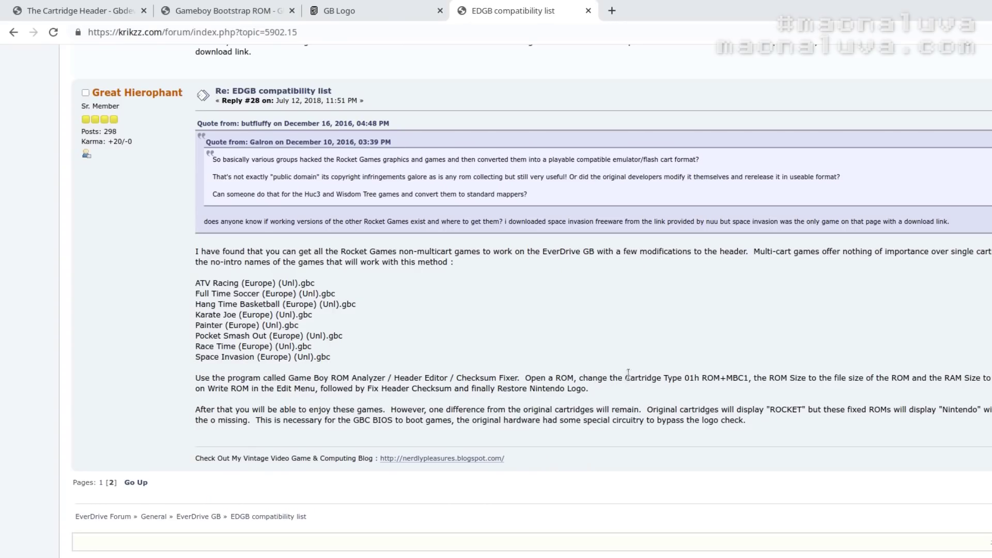
{"action": "key", "text": "ctrl+Tab"}
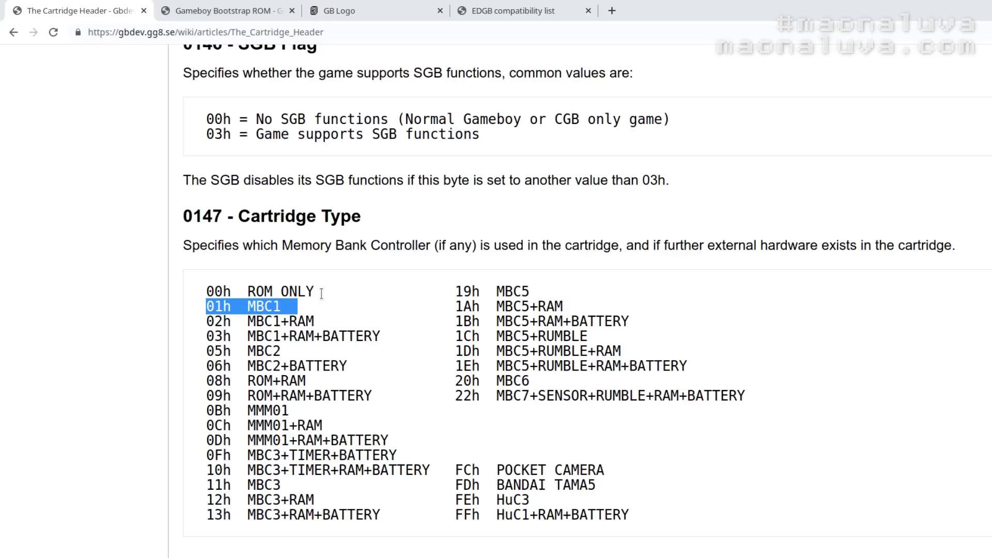
- Copy the Cartridge Type address 0147, go to that hex offset in the ROM and set its byte to 01, then return to the header page
{"action": "double_click", "coordinate": [202, 216]}
{"action": "right_click", "coordinate": [202, 219]}
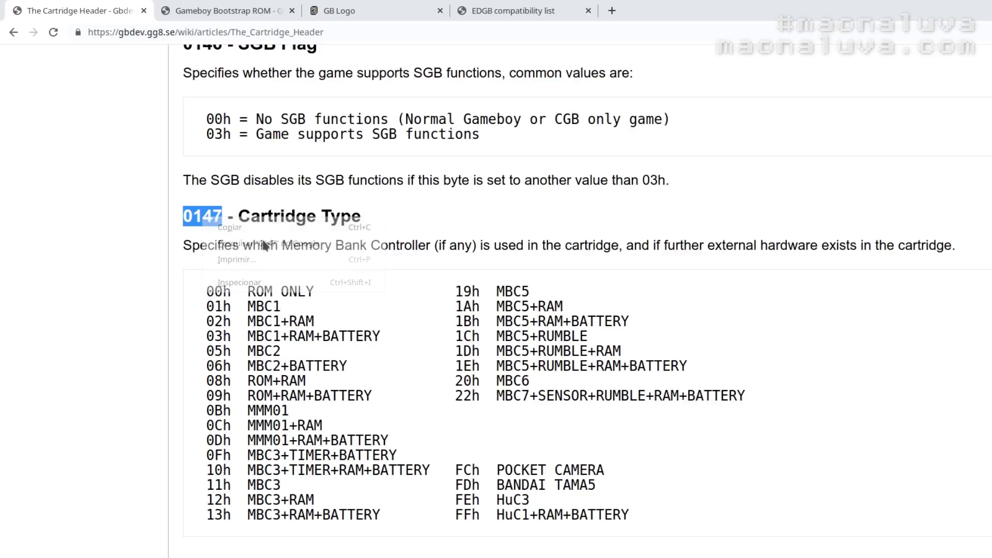
{"action": "left_click", "coordinate": [229, 228]}
{"action": "key", "text": "alt+Tab"}
{"action": "left_click", "coordinate": [162, 46]}
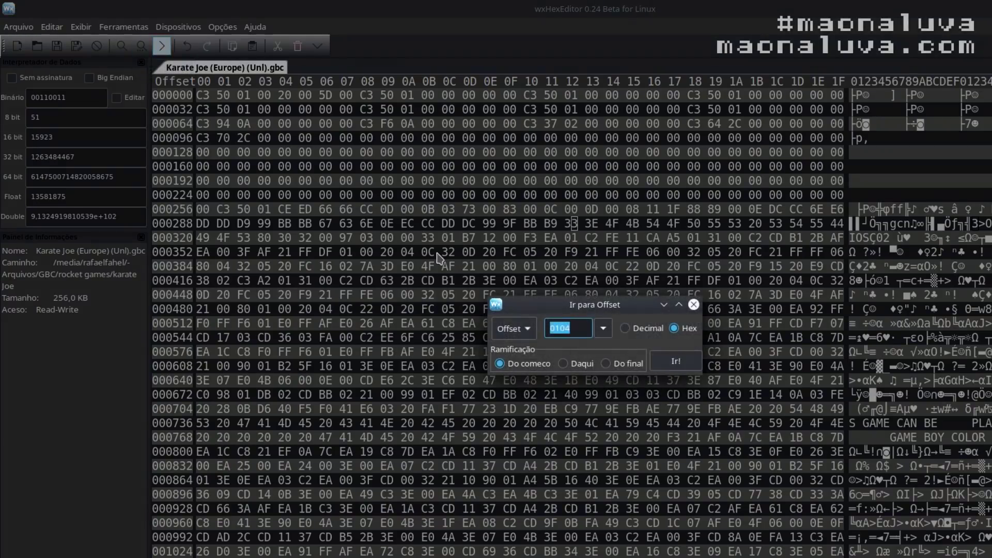
{"action": "key", "text": "ctrl+v"}
{"action": "left_click", "coordinate": [676, 361]}
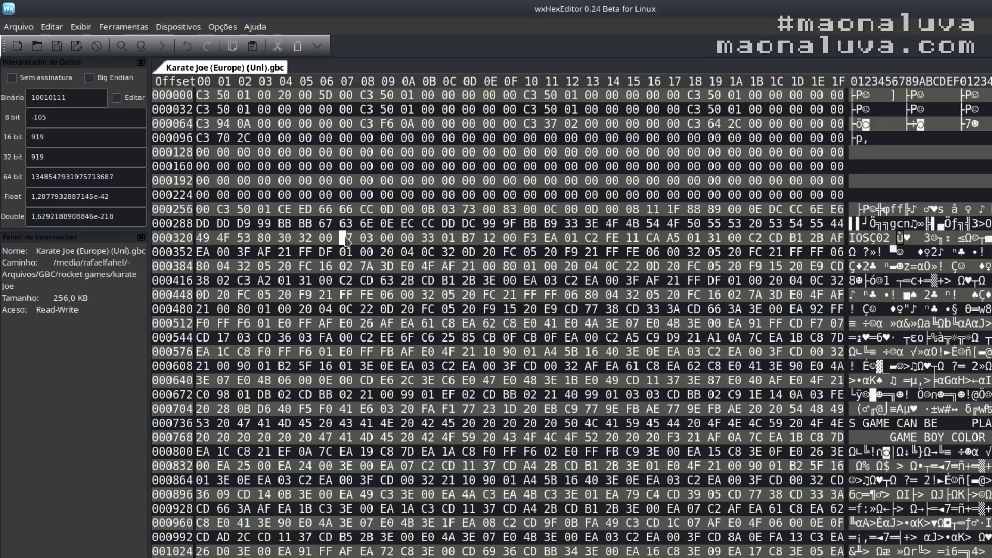
{"action": "type", "text": "01"}
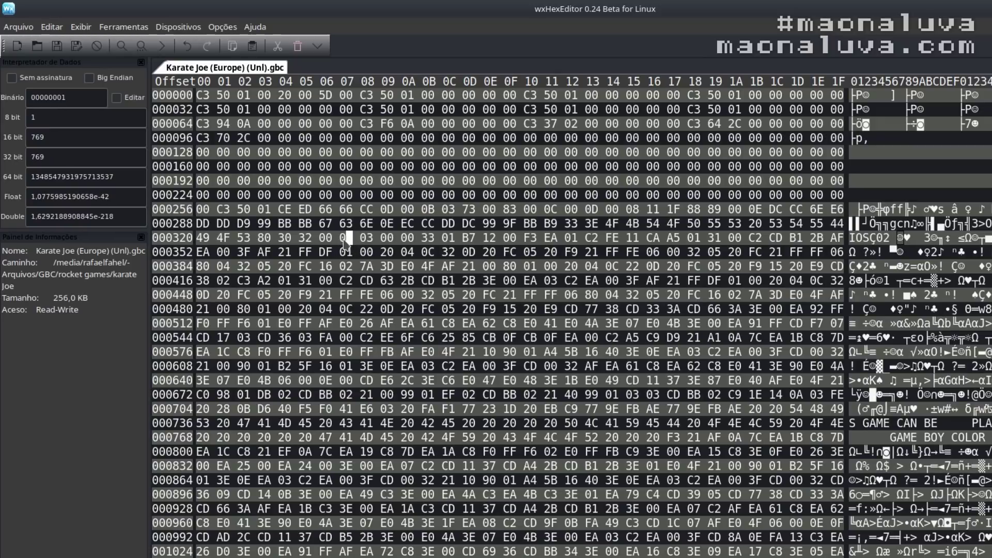
{"action": "key", "text": "alt+Tab"}
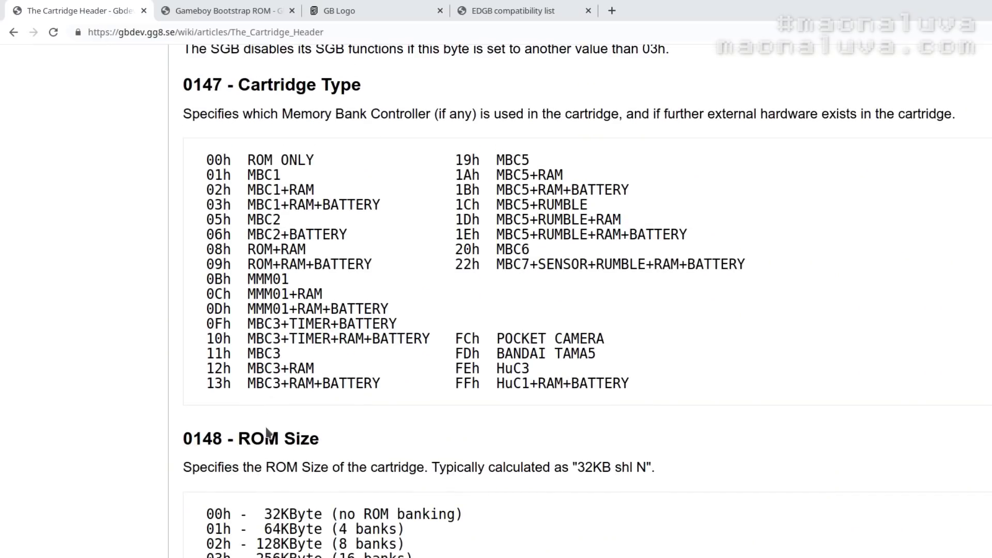
- Copy the ROM Size address 0148, go to that hex offset in the ROM and set its byte to 00 for 32KByte
{"action": "double_click", "coordinate": [199, 440]}
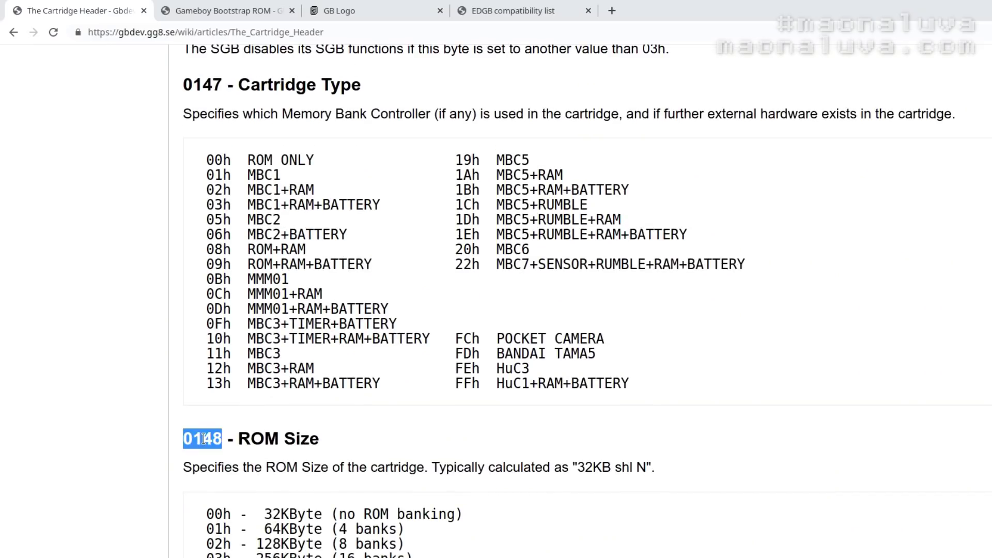
{"action": "right_click", "coordinate": [208, 442]}
{"action": "left_click", "coordinate": [230, 453]}
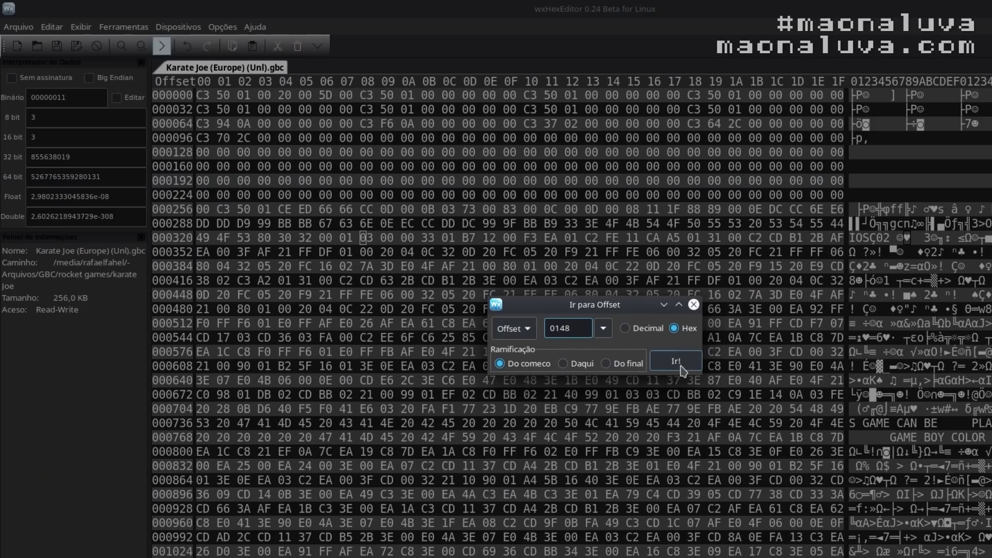
{"action": "left_click", "coordinate": [677, 357]}
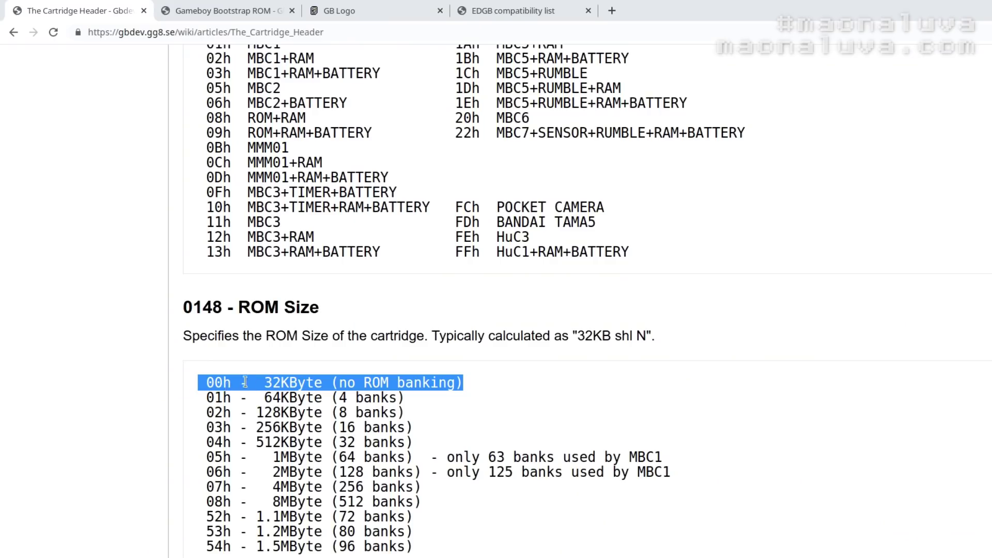
{"action": "left_click_drag", "start_coordinate": [265, 379], "coordinate": [303, 377]}
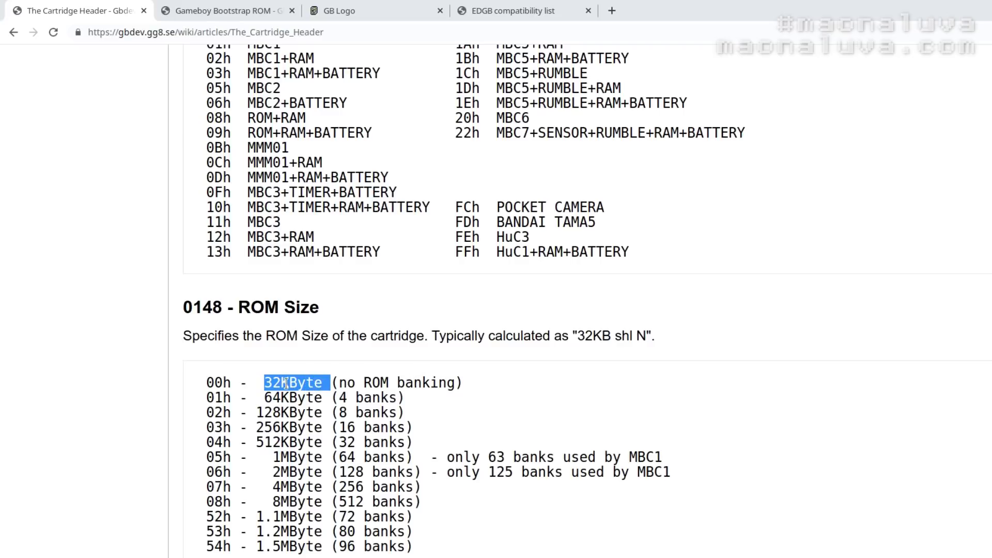
{"action": "key", "text": "alt+Tab"}
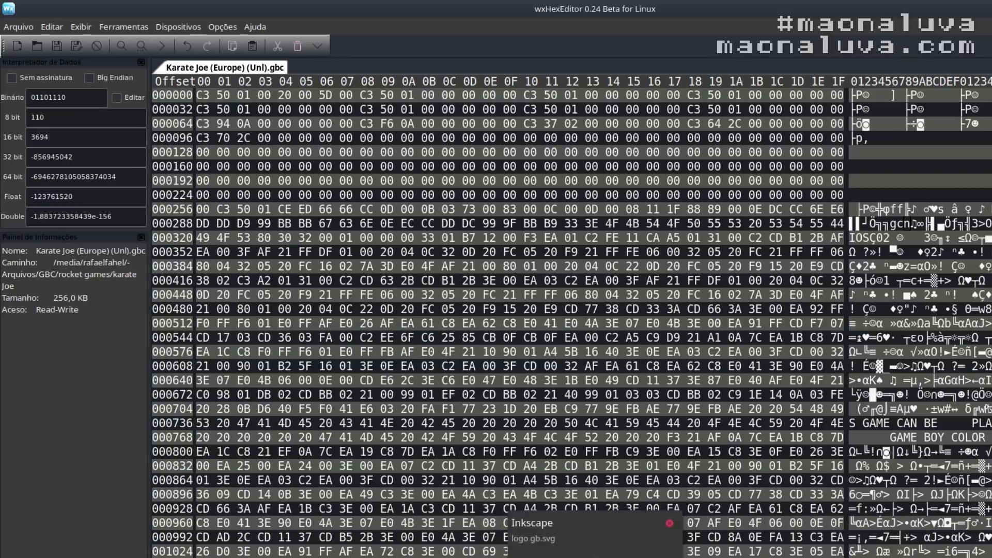
- Switch to the karate Joe folder and run Karate Joe (Europe) (Unl).gbc in mGBA to test the patched ROM
{"action": "left_click", "coordinate": [493, 548]}
{"action": "left_click", "coordinate": [250, 146]}
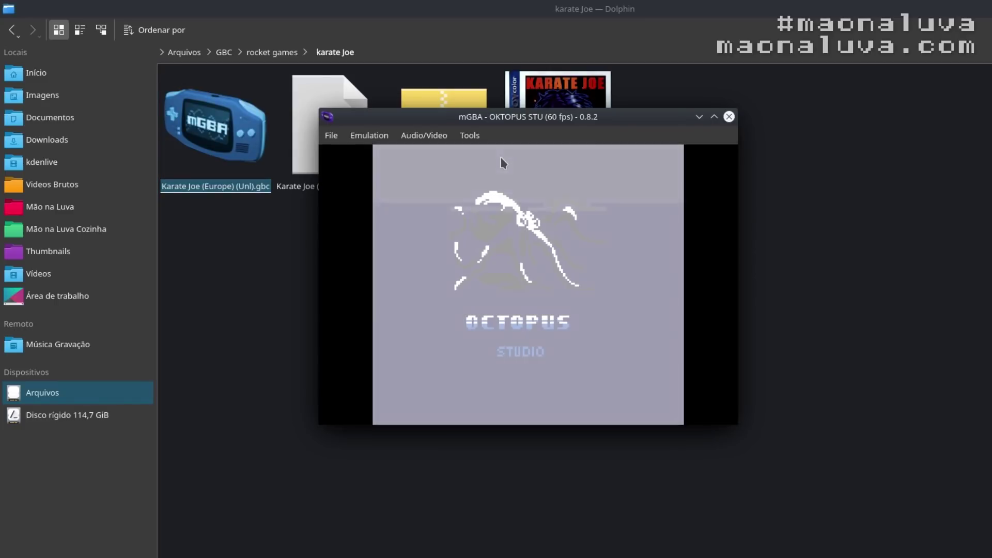
{"action": "left_click_drag", "start_coordinate": [547, 124], "coordinate": [501, 123]}
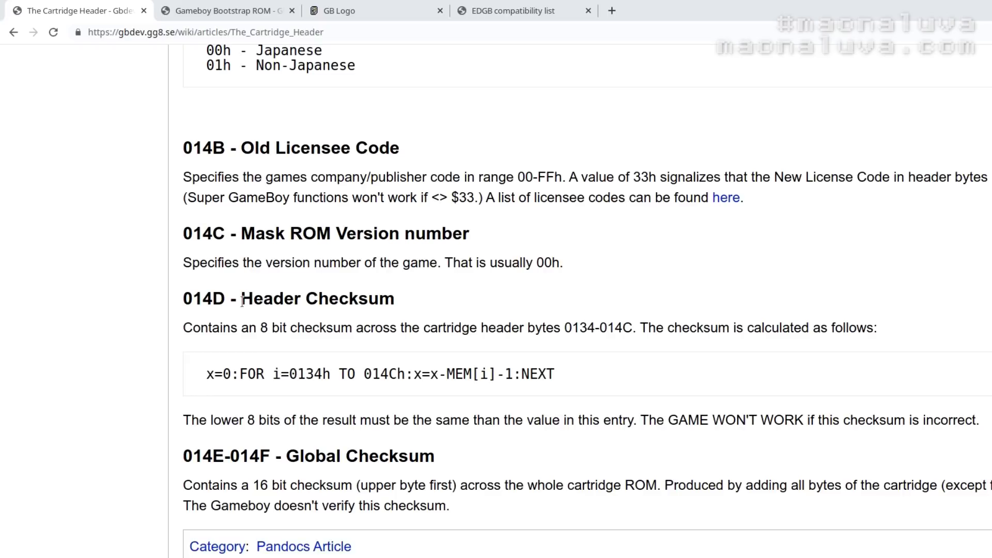
- Read the 014D Header Checksum section of the header page, examining the covered byte range 0134-014C and the checksum formula
{"action": "double_click", "coordinate": [210, 297]}
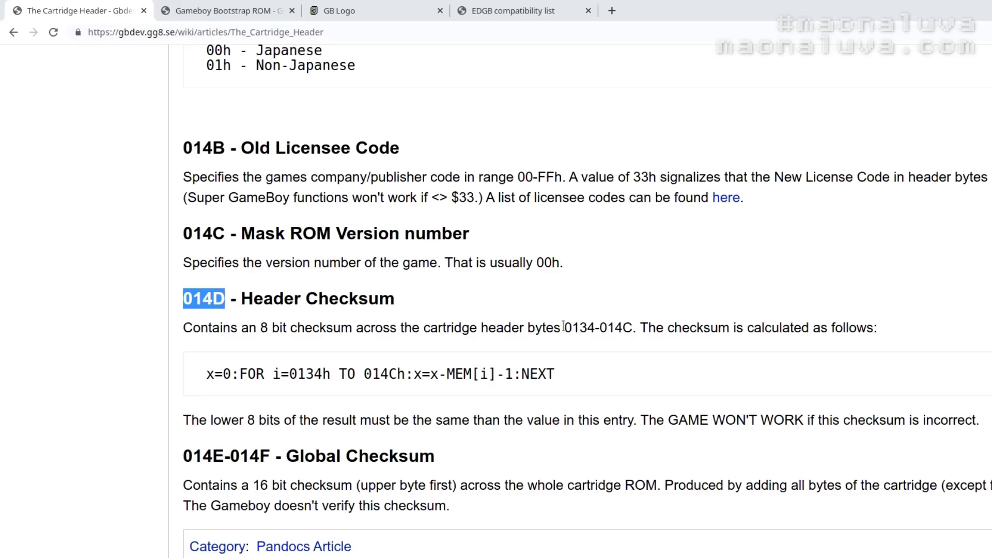
{"action": "left_click_drag", "start_coordinate": [565, 327], "coordinate": [607, 331]}
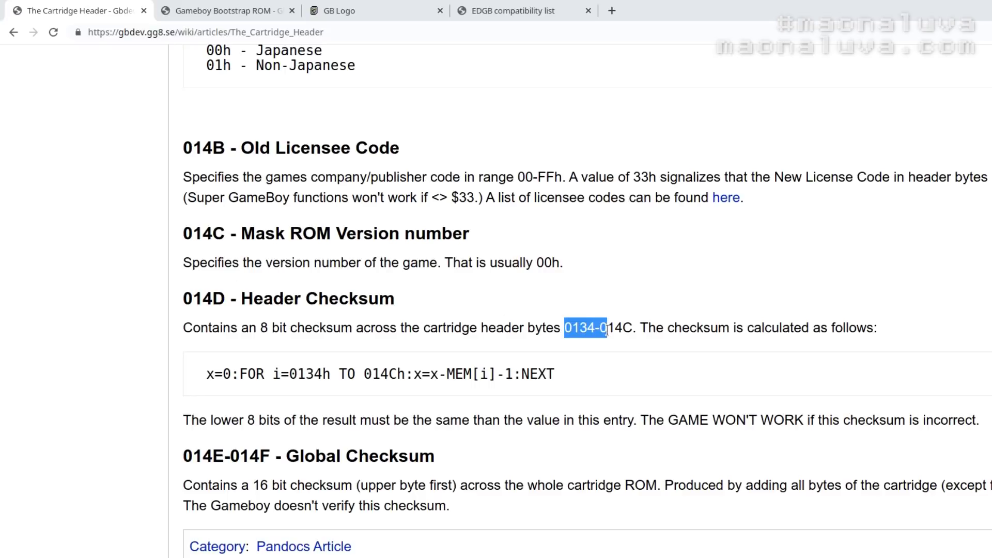
{"action": "left_click", "coordinate": [587, 332]}
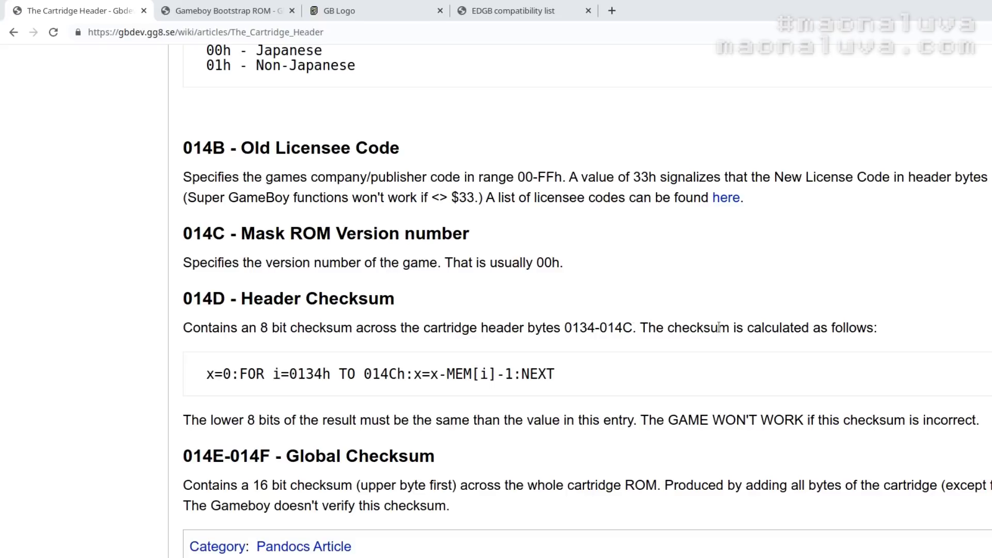
{"action": "left_click_drag", "start_coordinate": [217, 375], "coordinate": [564, 385]}
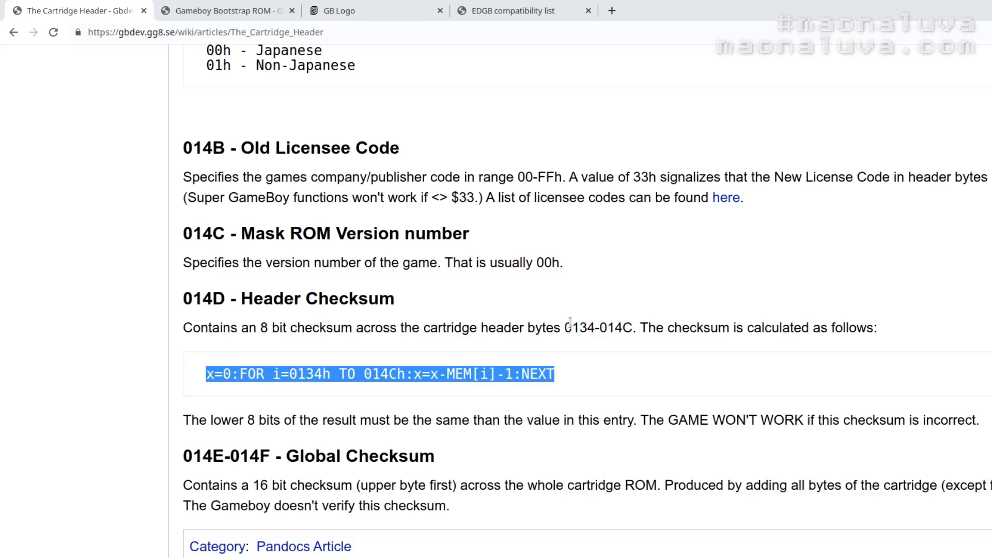
{"action": "left_click_drag", "start_coordinate": [565, 327], "coordinate": [631, 327]}
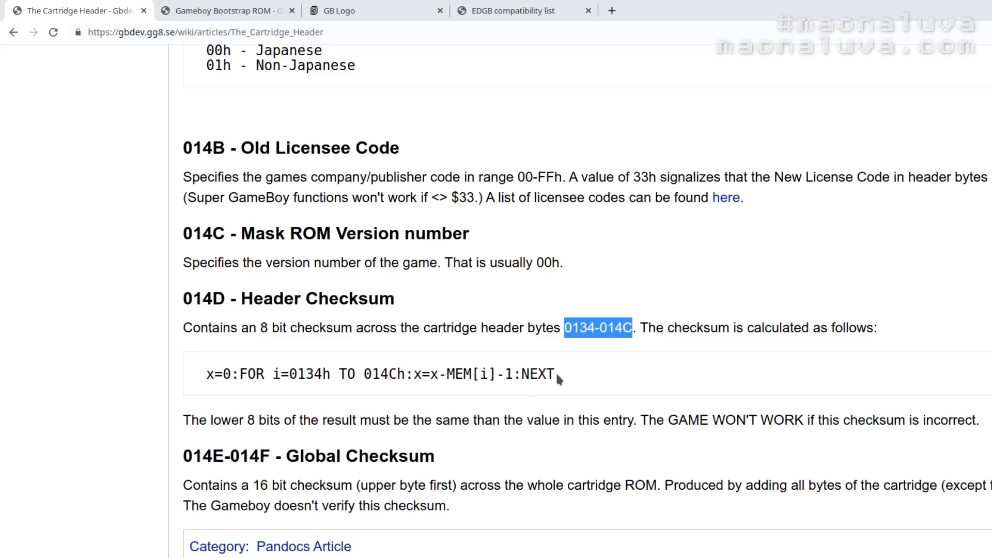
- Copy the Header Checksum address 014D from the header page and look up that hex offset in the ROM
{"action": "double_click", "coordinate": [190, 297]}
{"action": "right_click", "coordinate": [207, 298]}
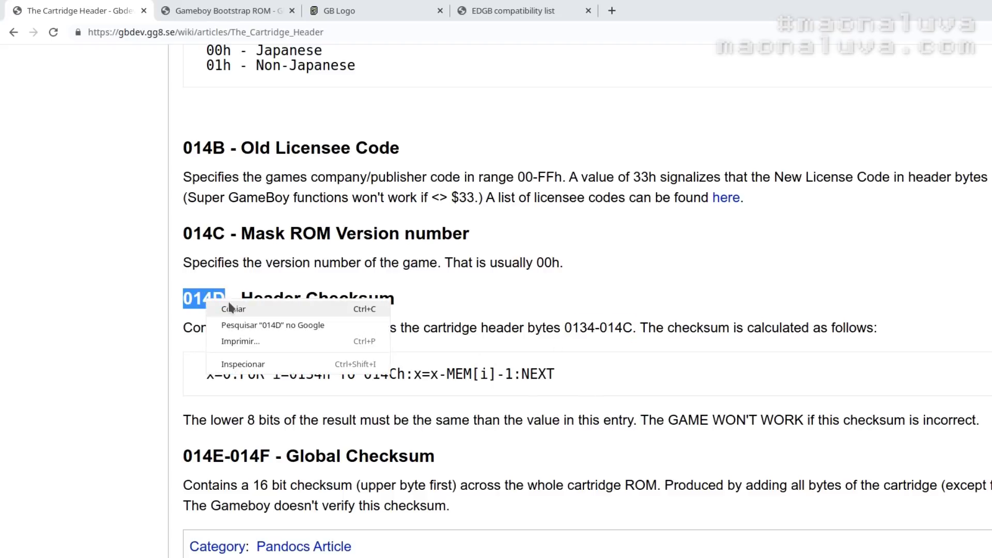
{"action": "left_click", "coordinate": [235, 249]}
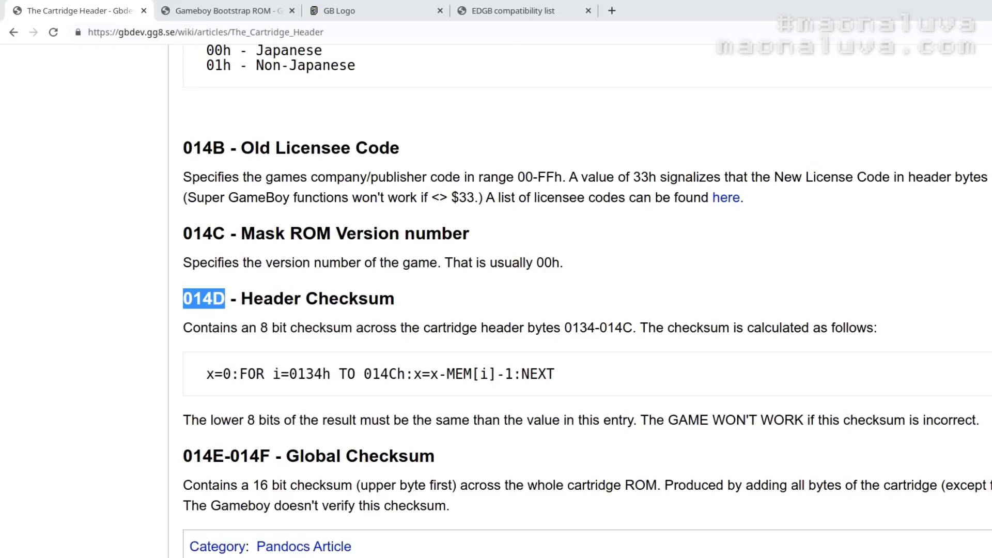
{"action": "key", "text": "alt+Tab"}
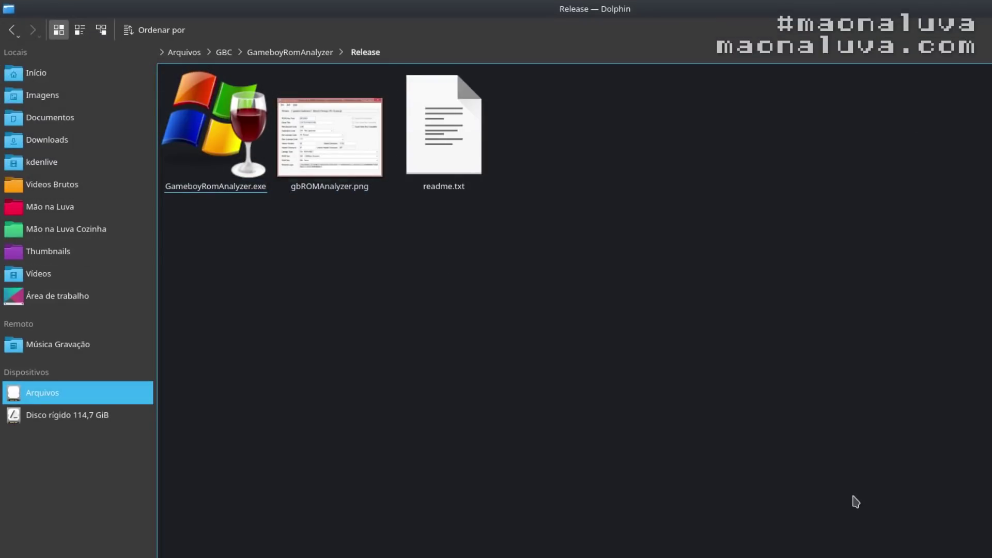
- Run GameboyRomAnalyzer.exe with Wine, load the Karate Joe ROM and check its Nintendo Logo and Header Checksum fields
{"action": "right_click", "coordinate": [250, 117]}
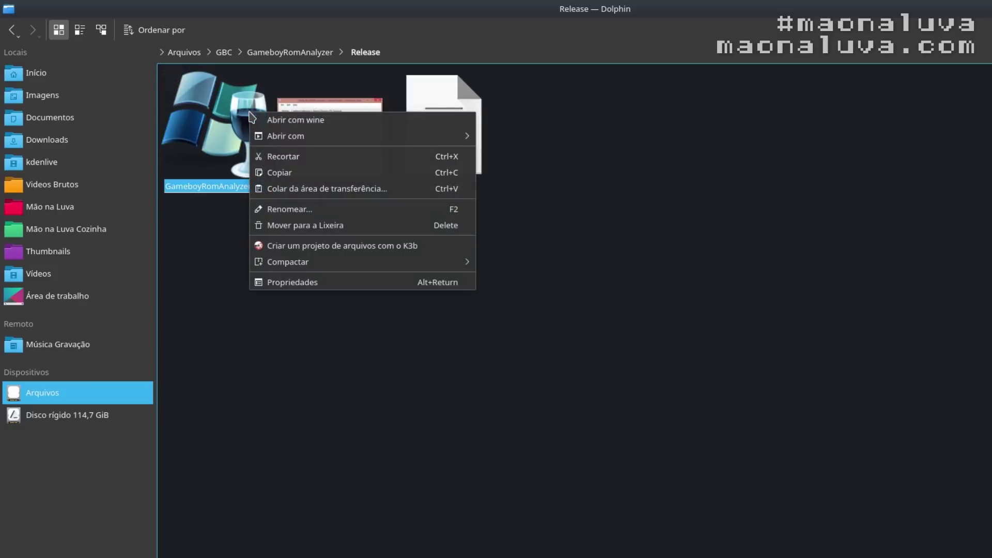
{"action": "left_click", "coordinate": [382, 125]}
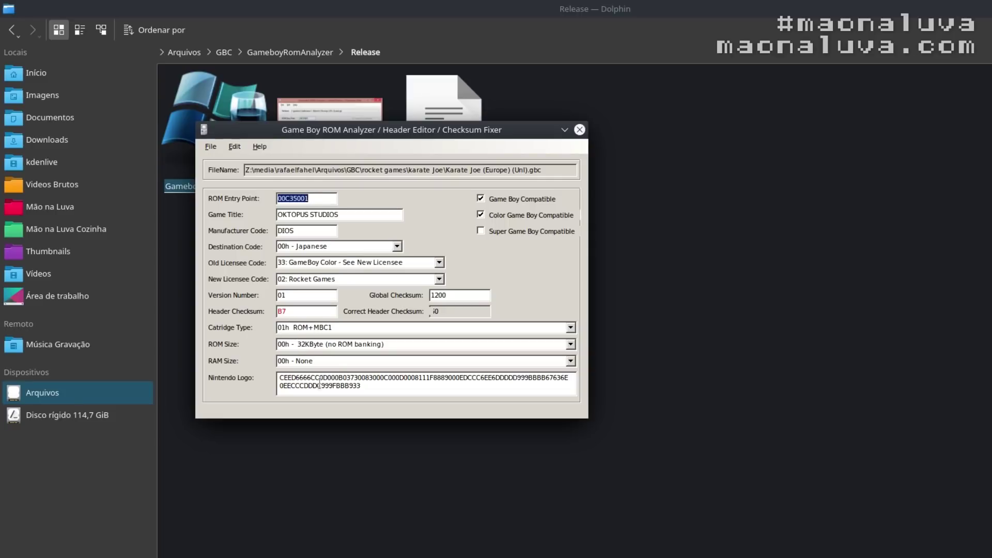
{"action": "left_click_drag", "start_coordinate": [363, 389], "coordinate": [278, 376]}
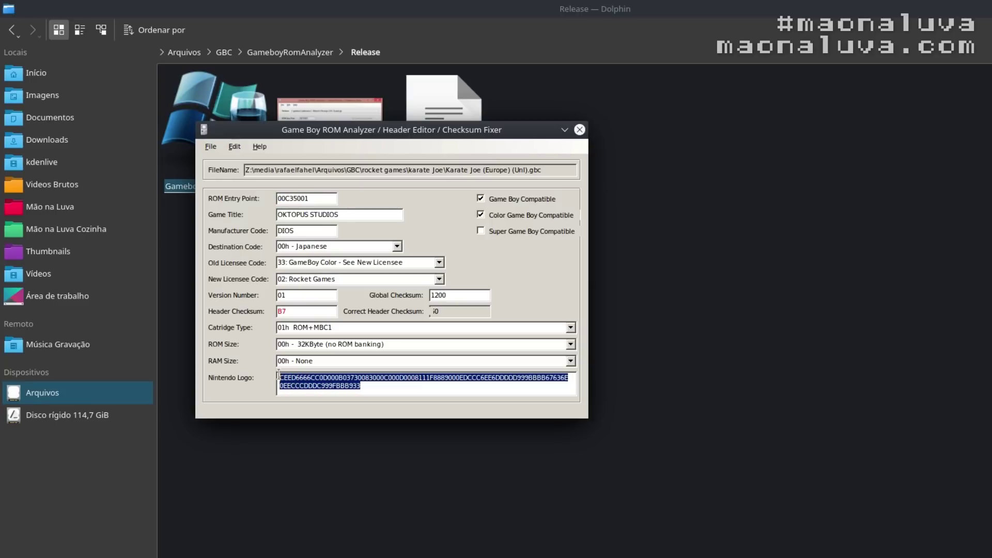
{"action": "left_click", "coordinate": [306, 377]}
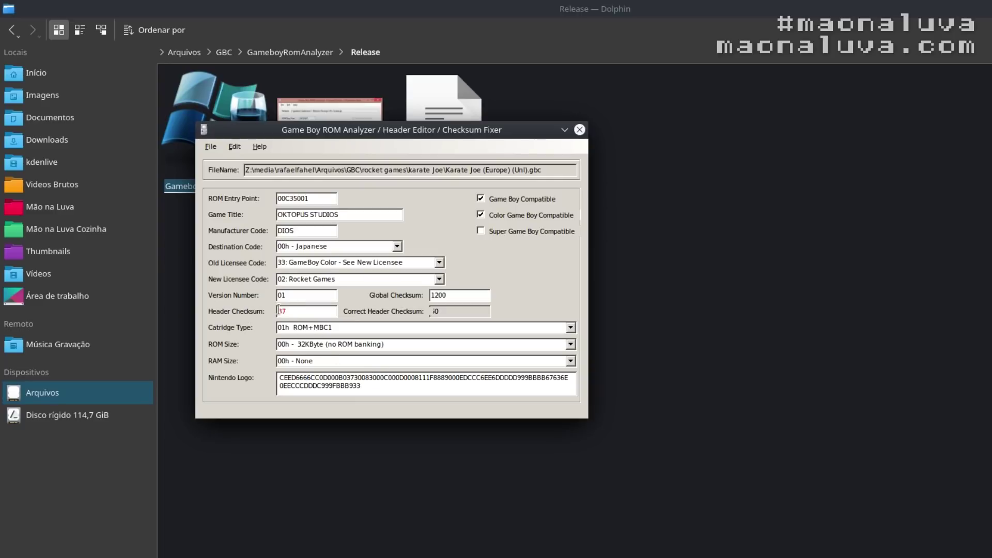
{"action": "left_click", "coordinate": [309, 307]}
- Copy the correct header checksum from the ROM analyzer, paste it over the byte at 014D as 50 and save the ROM
{"action": "left_click_drag", "start_coordinate": [446, 310], "coordinate": [436, 311]}
{"action": "right_click", "coordinate": [436, 311]}
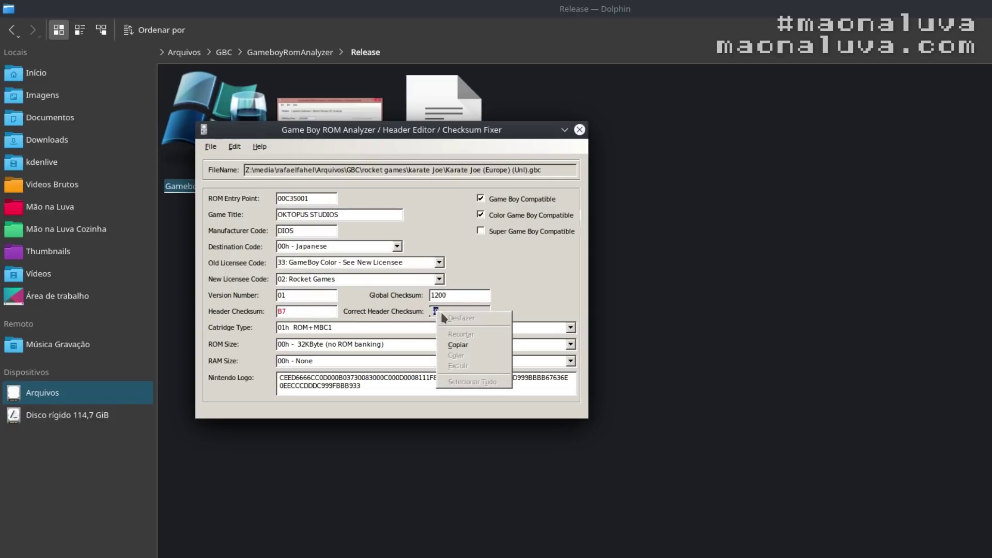
{"action": "left_click", "coordinate": [455, 344]}
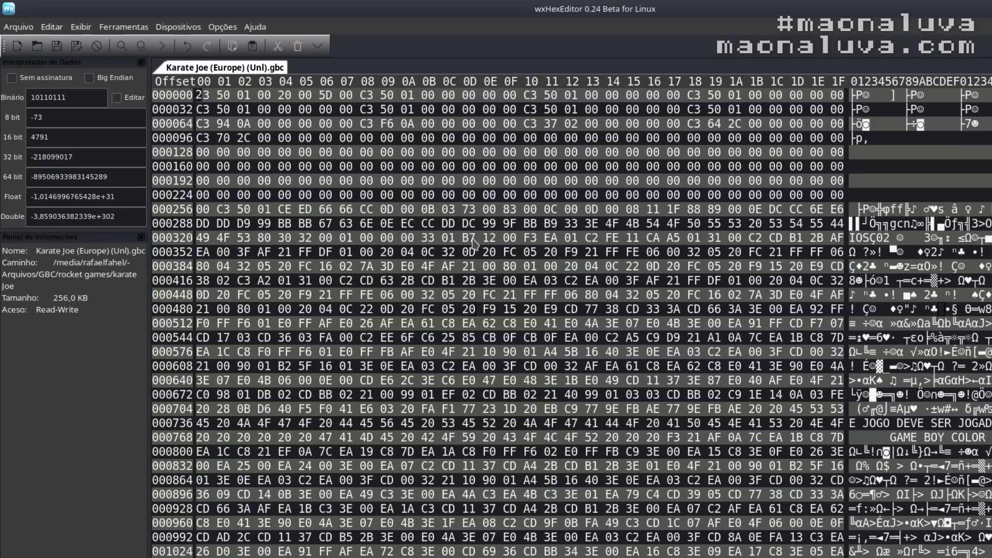
{"action": "left_click", "coordinate": [468, 240]}
{"action": "right_click", "coordinate": [468, 241]}
{"action": "left_click", "coordinate": [502, 280]}
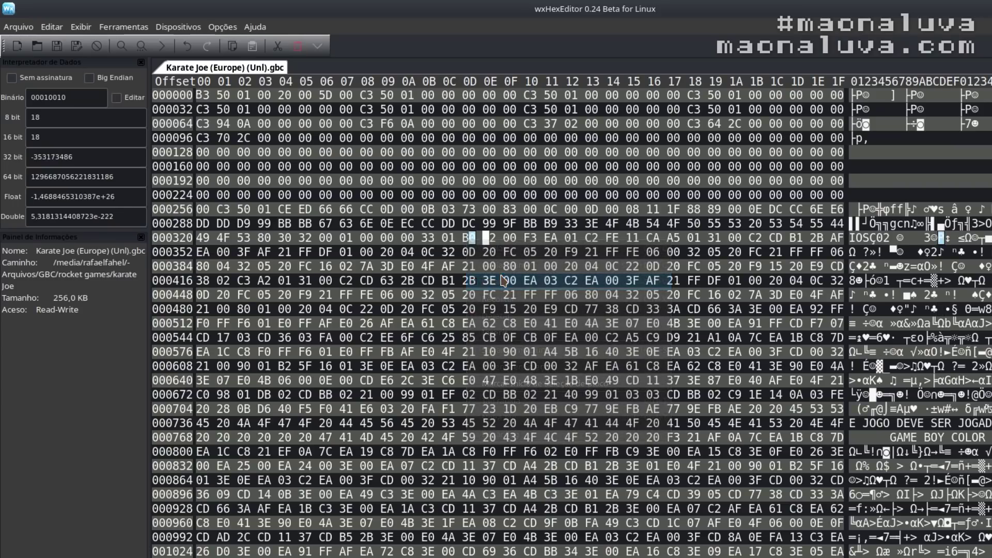
{"action": "left_click", "coordinate": [468, 240]}
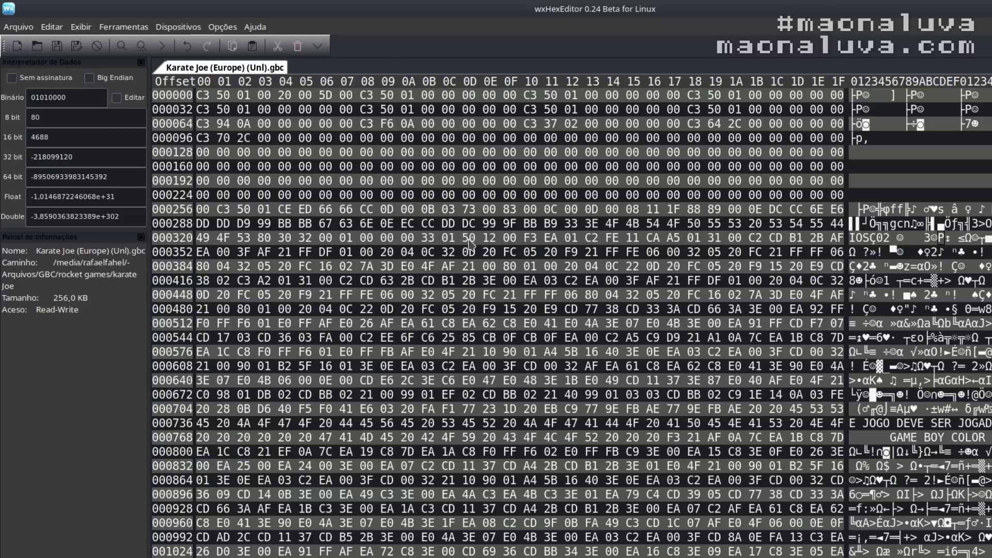
{"action": "left_click", "coordinate": [472, 242]}
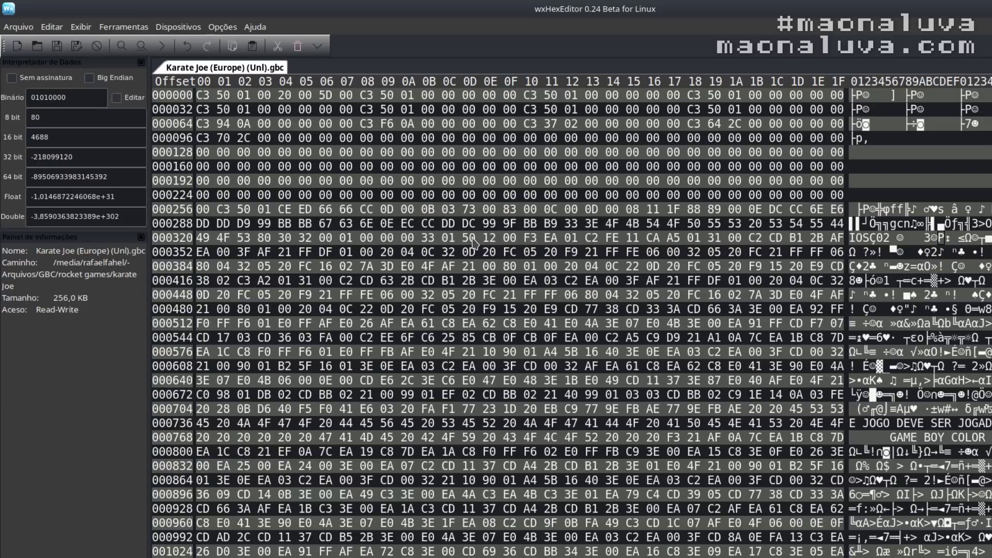
{"action": "left_click", "coordinate": [57, 46]}
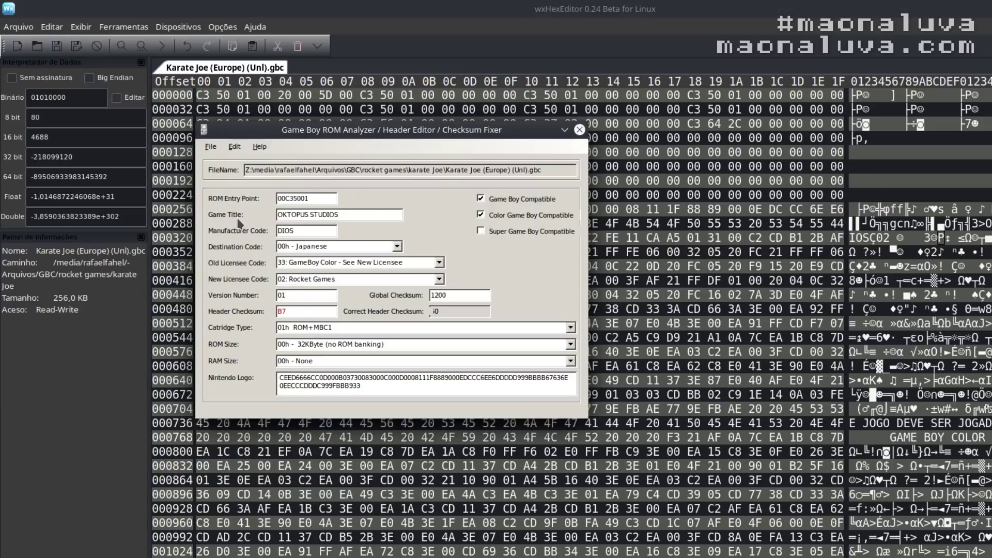
- Review the ROM analyzer's commands for writing the ROM, fixing the header checksum and restoring the Nintendo logo, then return to the hex editor
{"action": "left_click", "coordinate": [235, 147]}
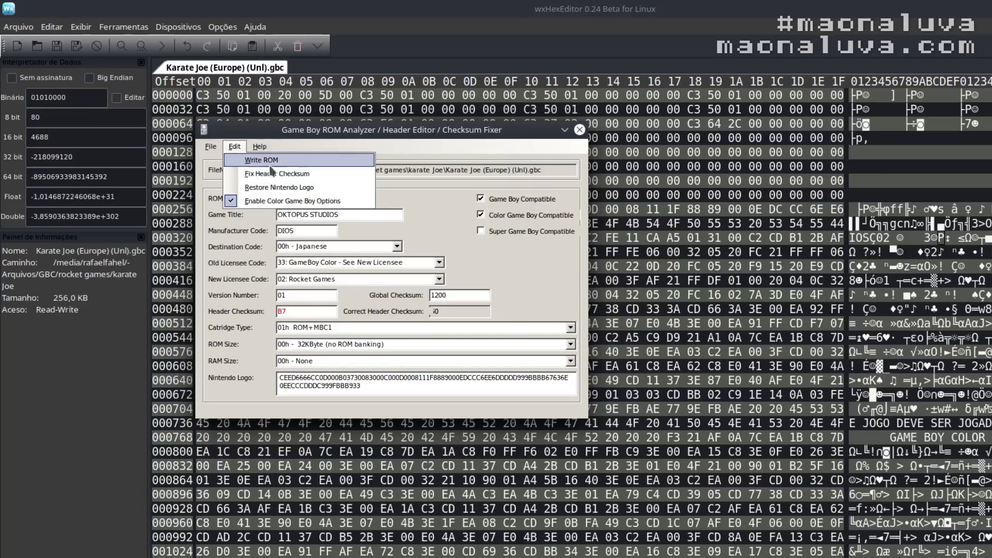
{"action": "left_click", "coordinate": [401, 208]}
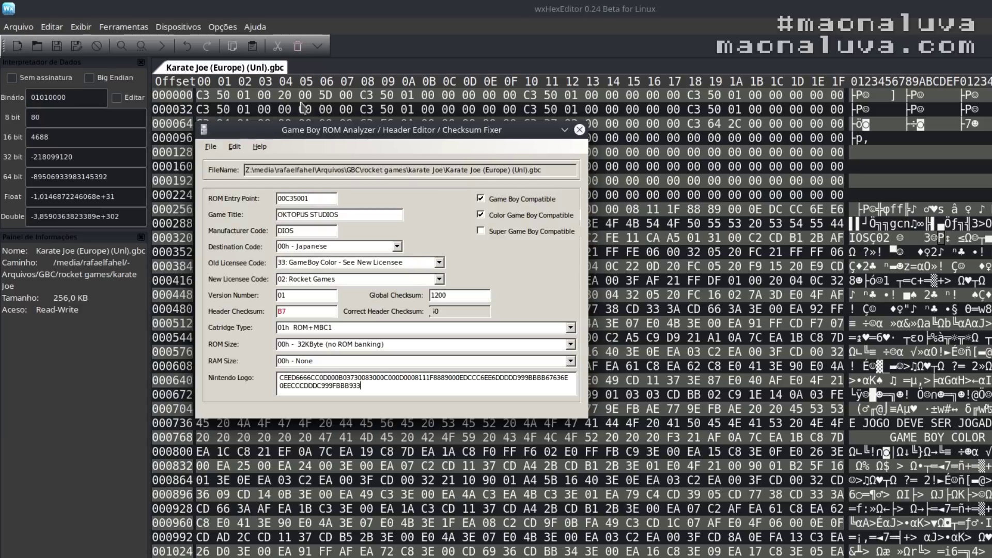
{"action": "left_click_drag", "start_coordinate": [292, 136], "coordinate": [296, 125]}
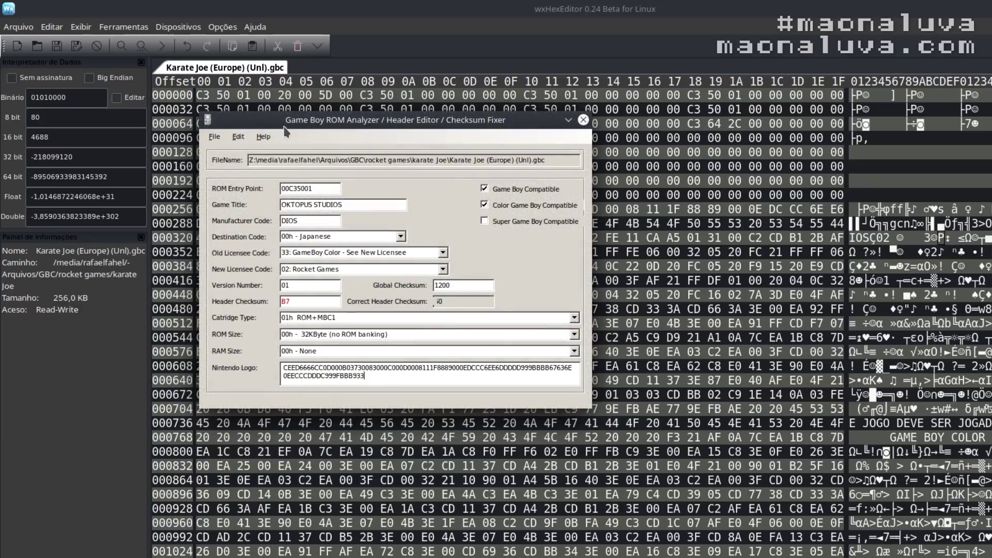
{"action": "left_click_drag", "start_coordinate": [311, 124], "coordinate": [295, 140]}
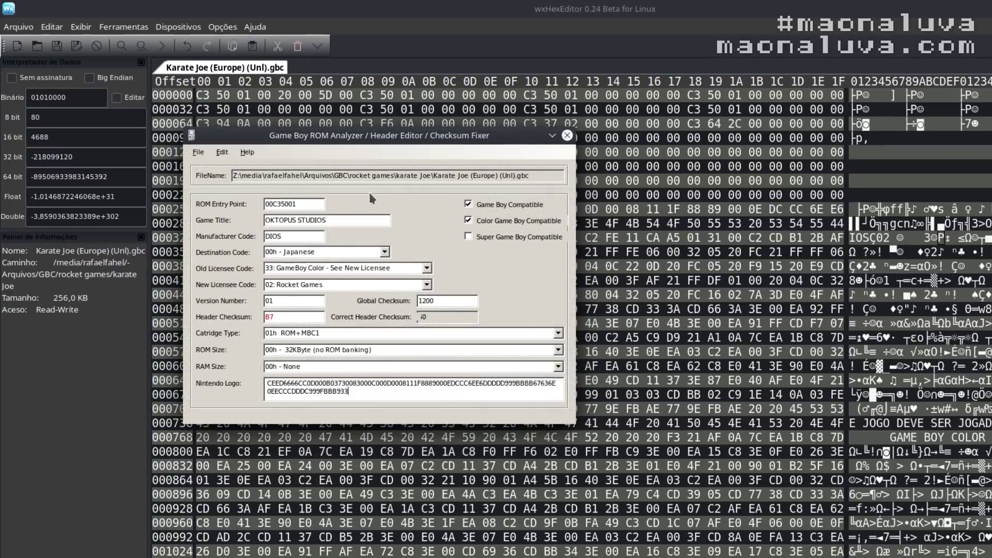
{"action": "key", "text": "Escape"}
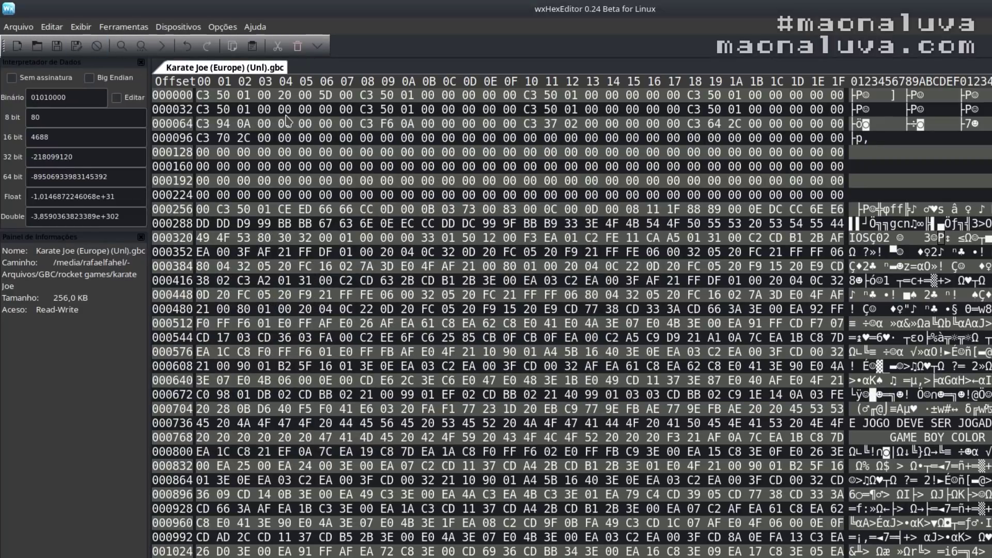